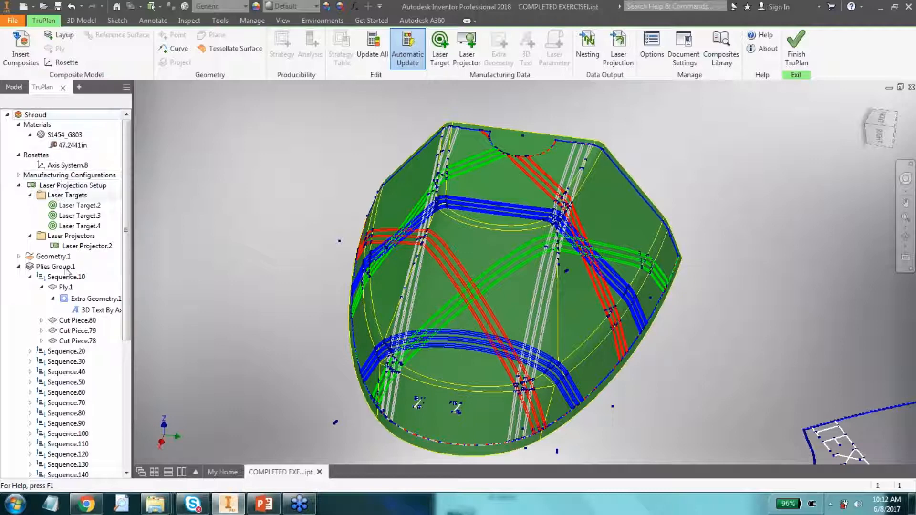
# Step: Check the Geometry.1 branch, and collapse Geometry.1, Sequence.10, Laser Targets and Laser Projectors in the Shroud tree
pyautogui.click(19, 257)
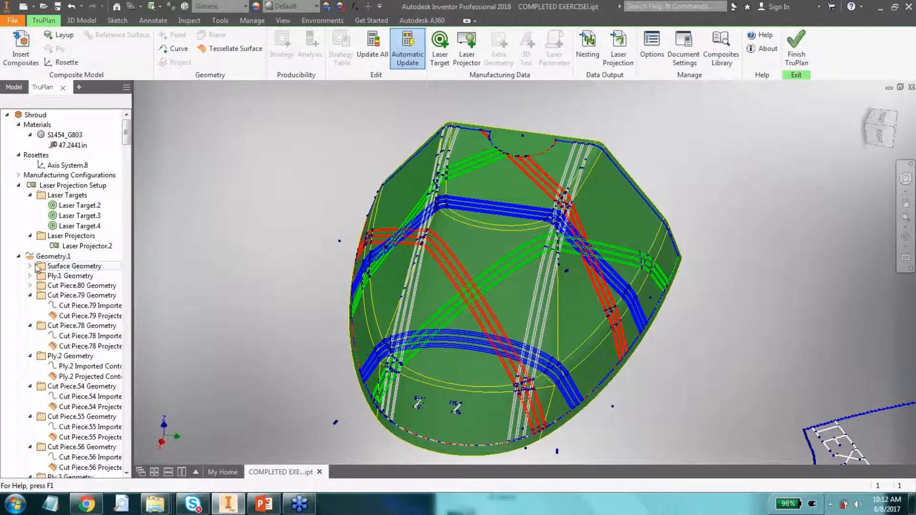
pyautogui.click(19, 257)
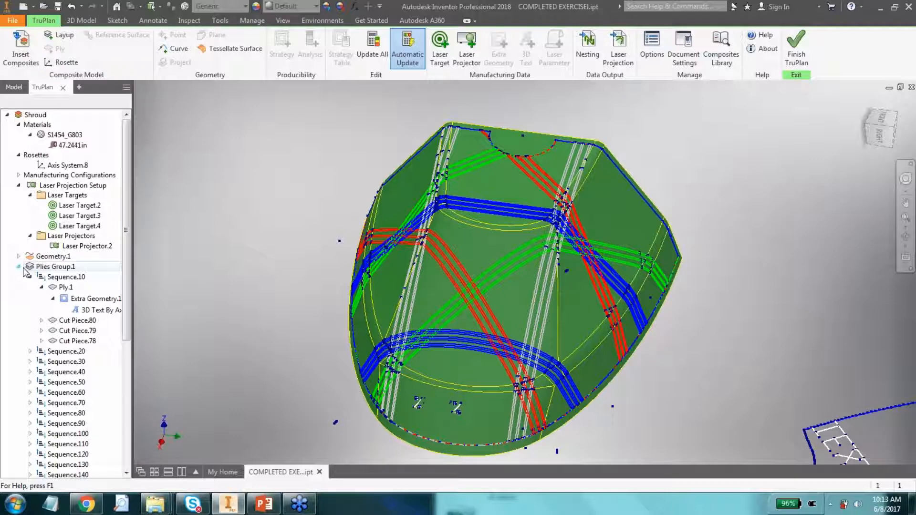
pyautogui.click(31, 277)
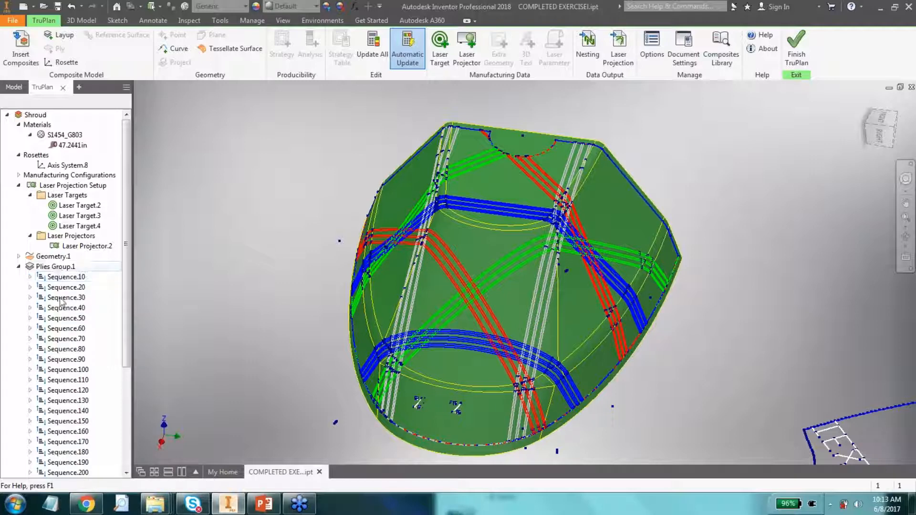
pyautogui.click(31, 195)
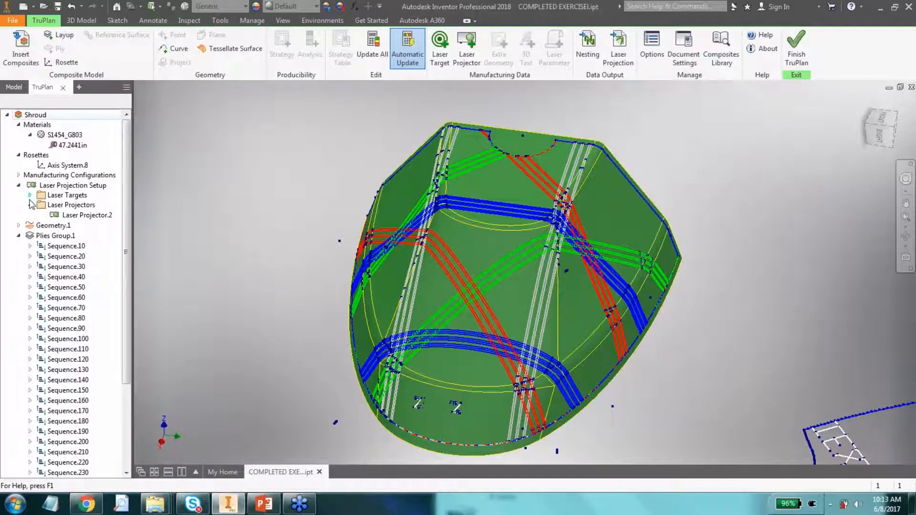
pyautogui.click(30, 205)
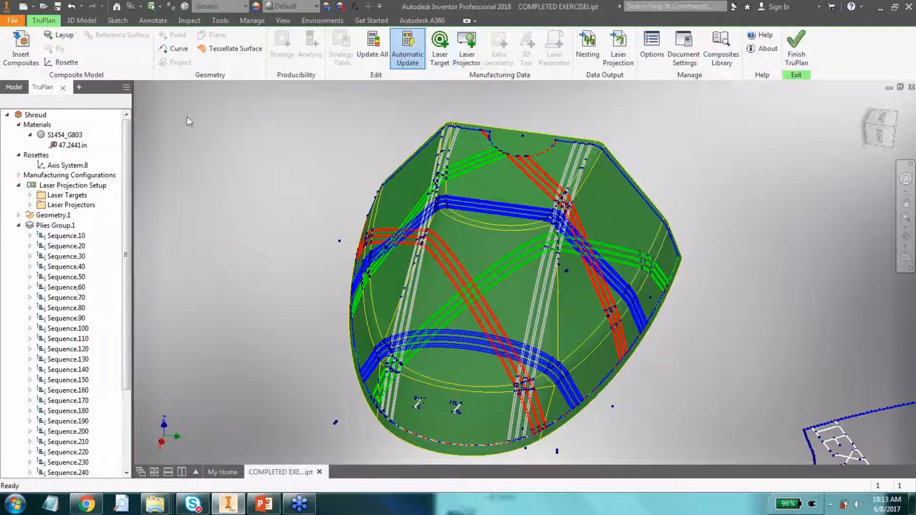
# Step: Set up a laser projection data output for Plies Group.1 with DXF as the output file type
pyautogui.click(50, 226)
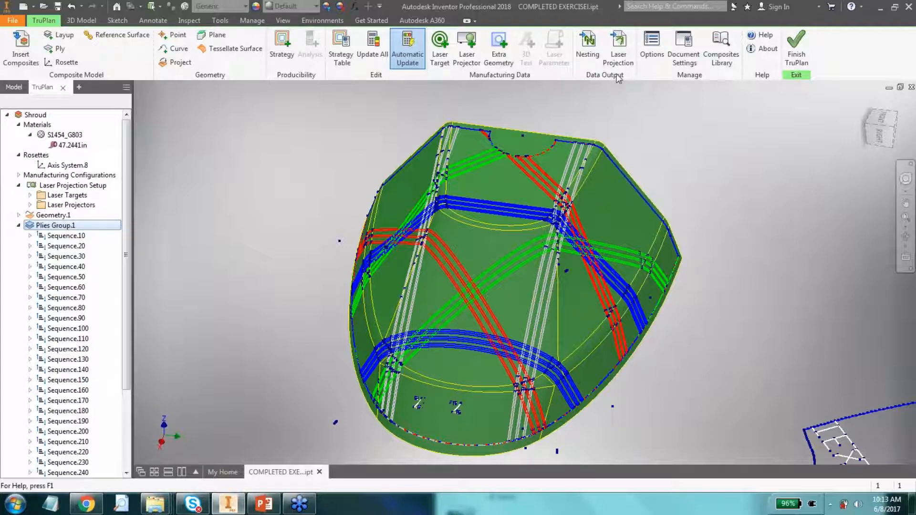
pyautogui.click(618, 59)
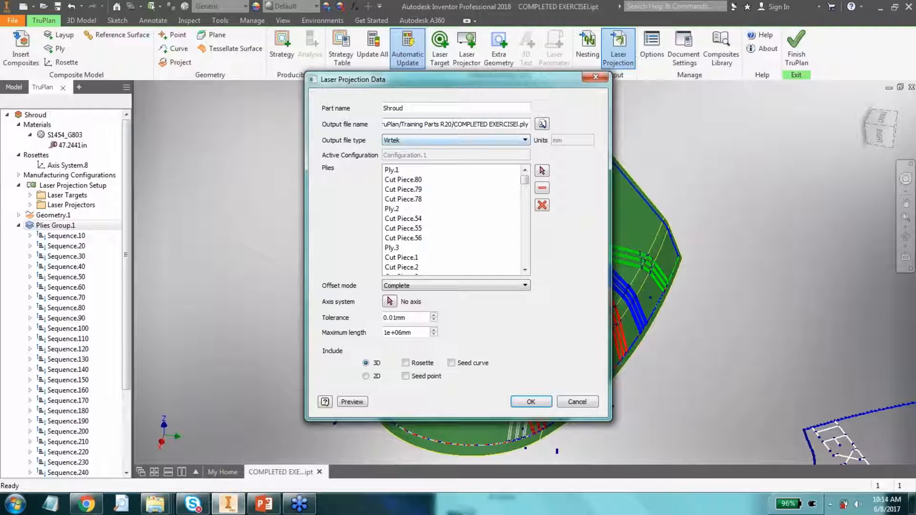
pyautogui.click(448, 140)
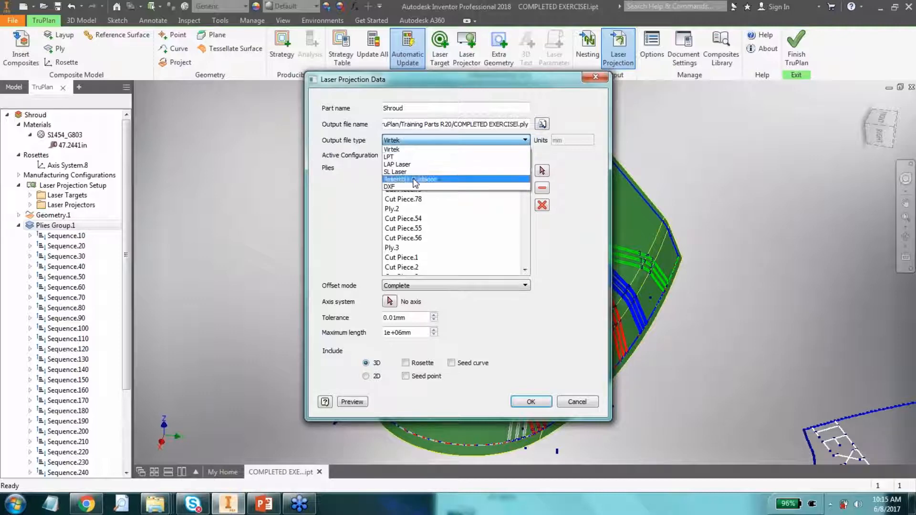
pyautogui.click(413, 186)
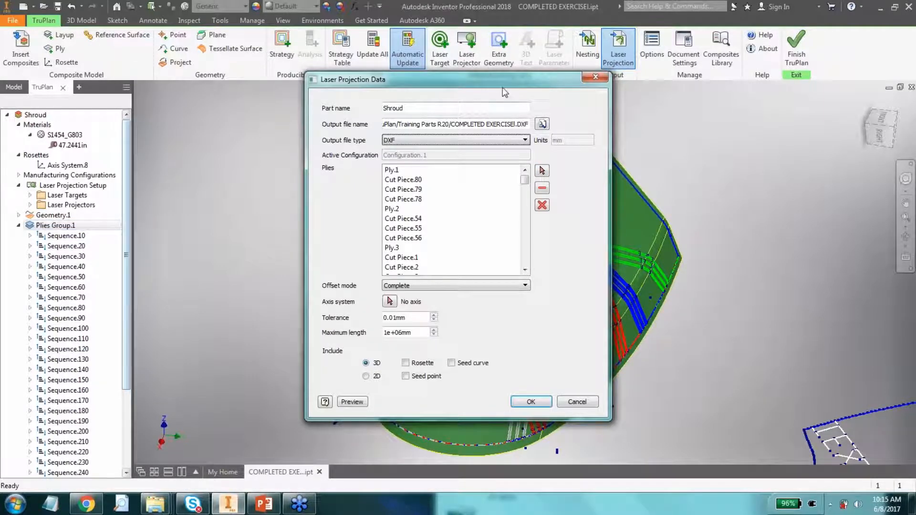
pyautogui.moveTo(501, 82); pyautogui.dragTo(802, 144)
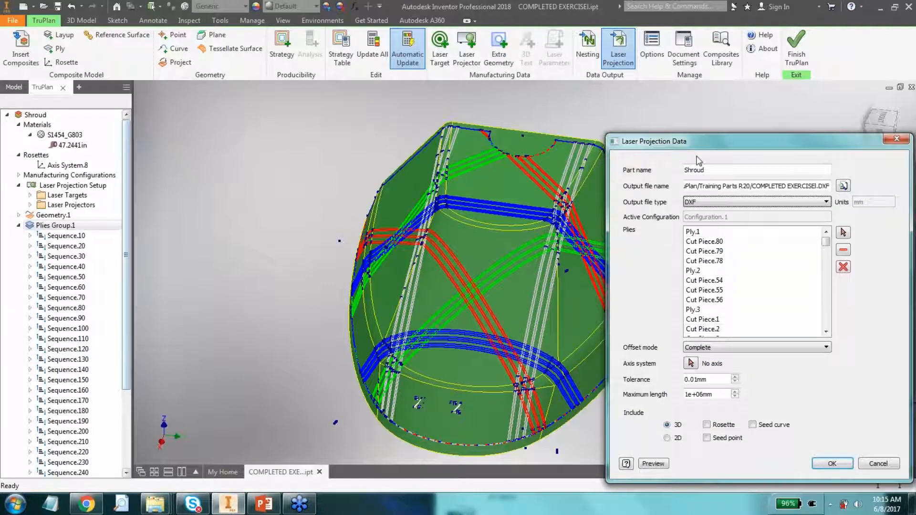
pyautogui.moveTo(696, 142); pyautogui.dragTo(651, 121)
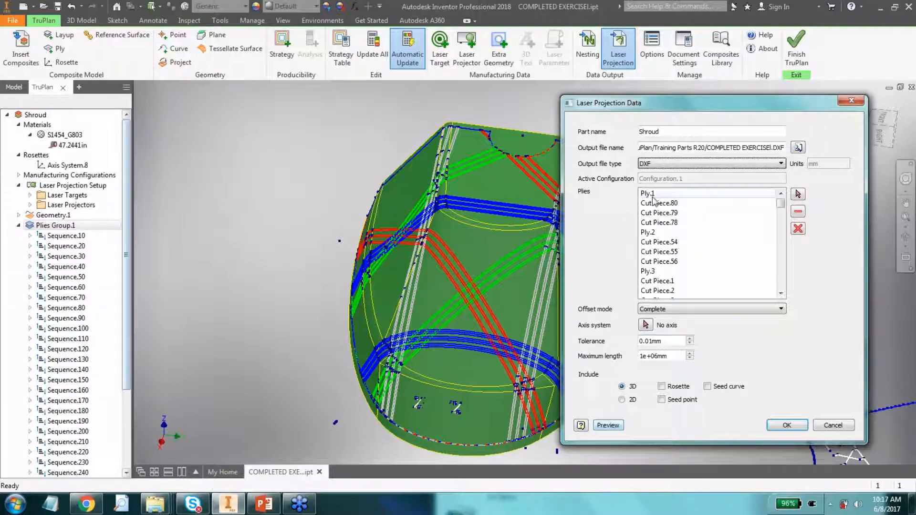
# Step: Preview the laser projection of Ply.1 and write the ply geometry to the DXF file
pyautogui.click(649, 194)
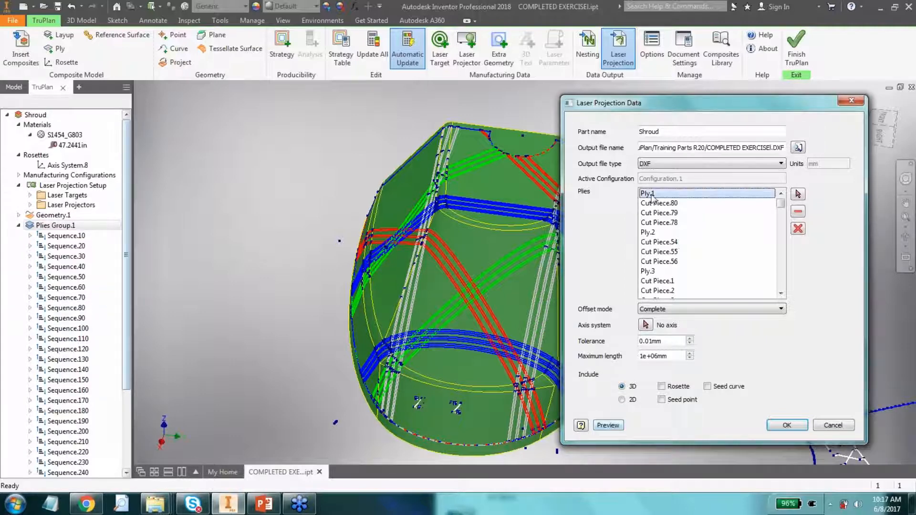
pyautogui.click(608, 425)
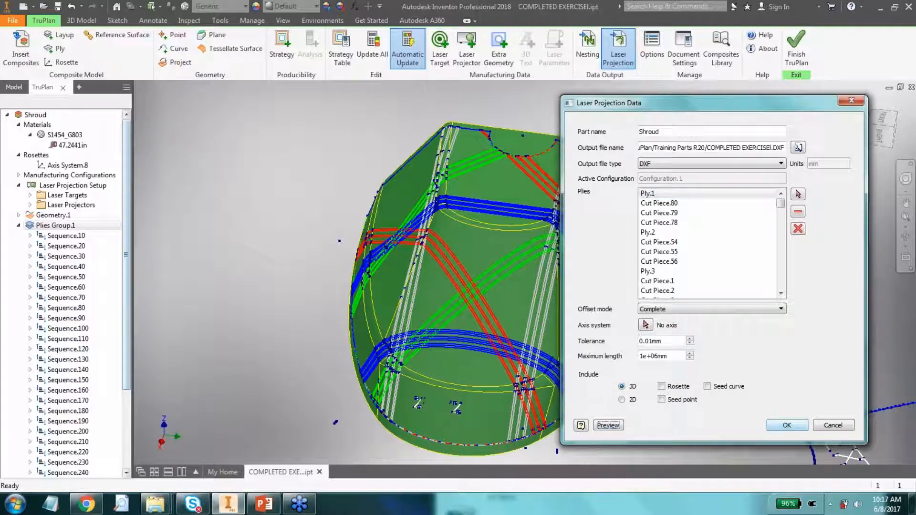
pyautogui.click(787, 425)
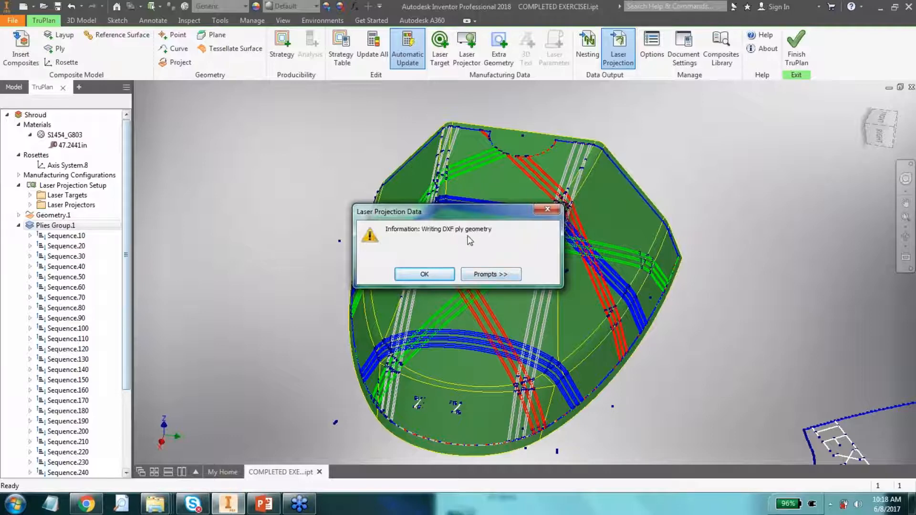
pyautogui.click(439, 277)
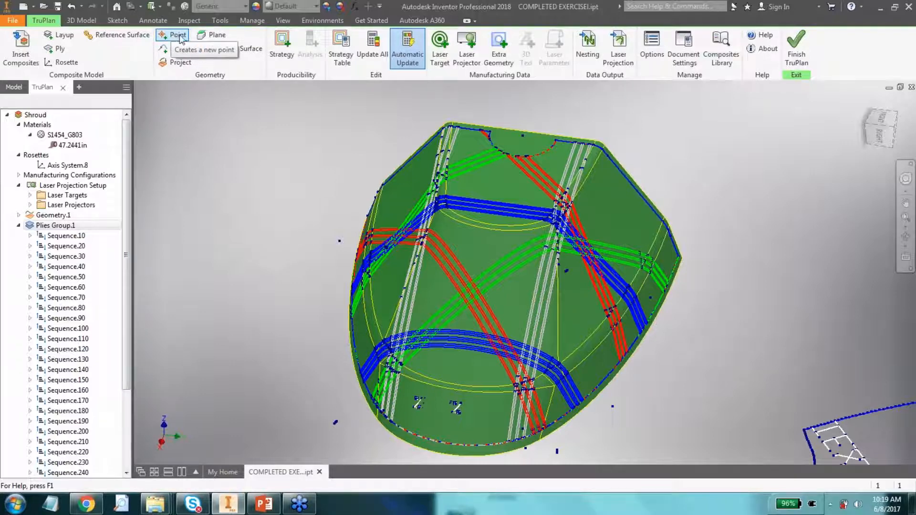
# Step: Create a point in Geometry.1 just outside the shroud's edge, at about X 19339.2 mm, Y 4434.23 mm, Z 14823.4 mm
pyautogui.click(62, 227)
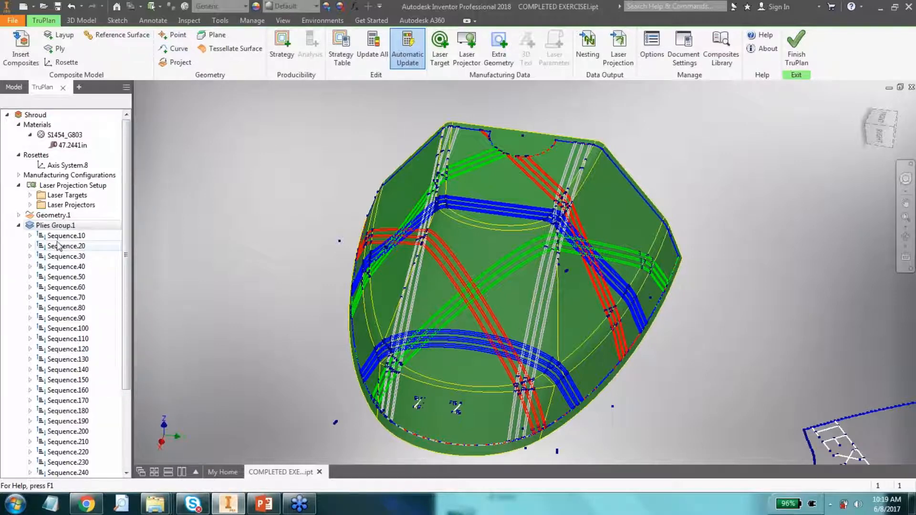
pyautogui.click(56, 216)
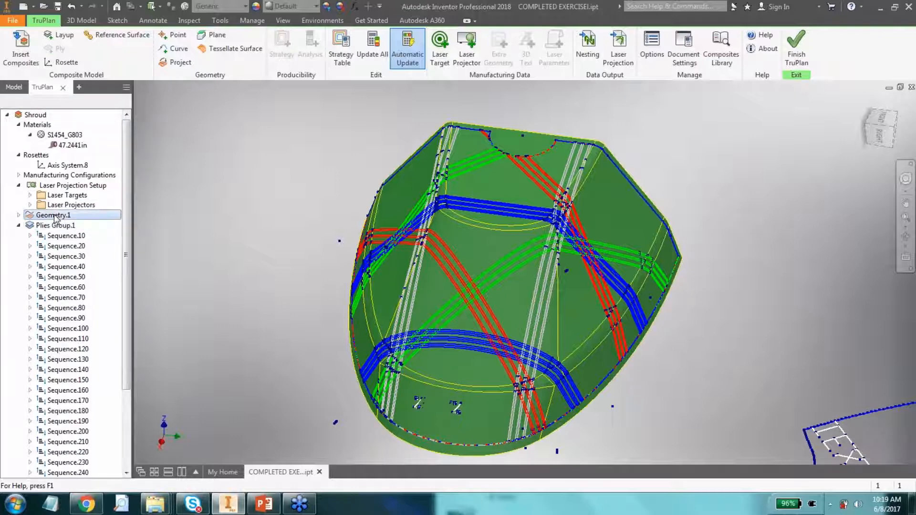
pyautogui.click(179, 37)
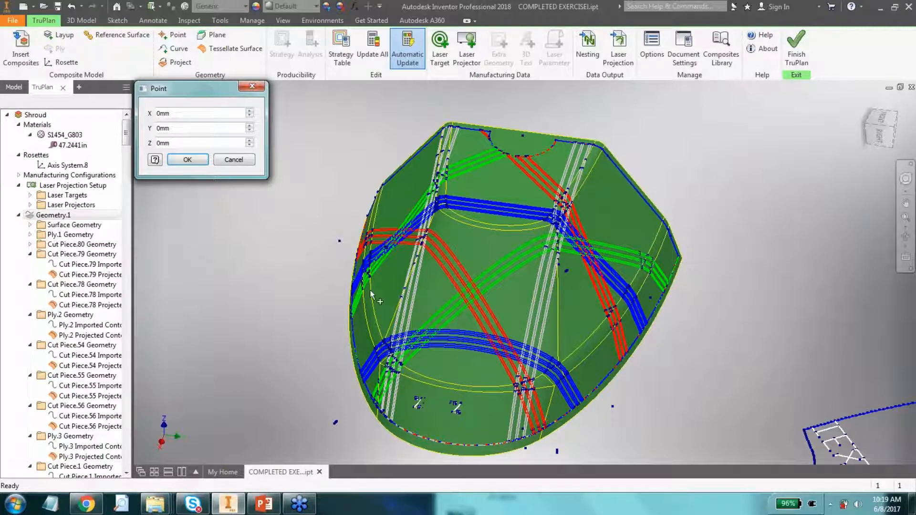
pyautogui.click(613, 405)
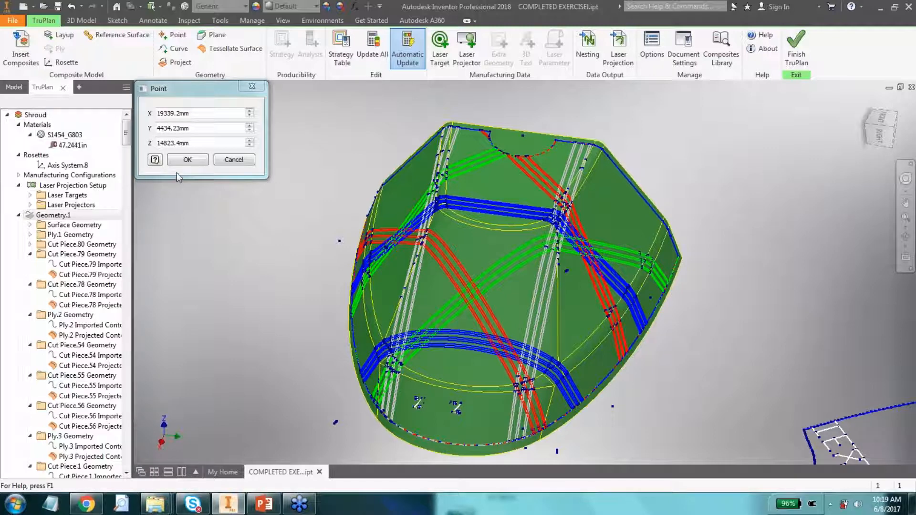
pyautogui.click(189, 160)
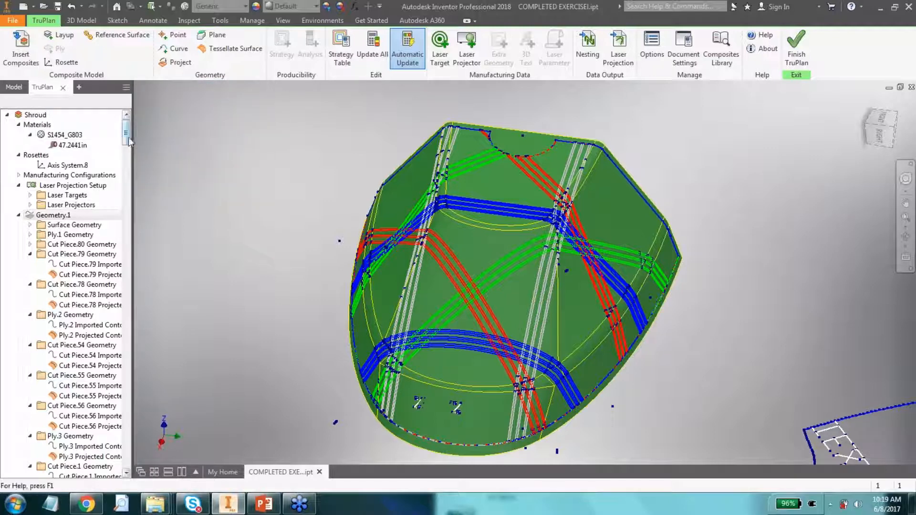
# Step: Locate the newly created point at the end of the Geometry.1 branch
pyautogui.scroll(-20, 128, 138)
pyautogui.scroll(20, 95, 268)
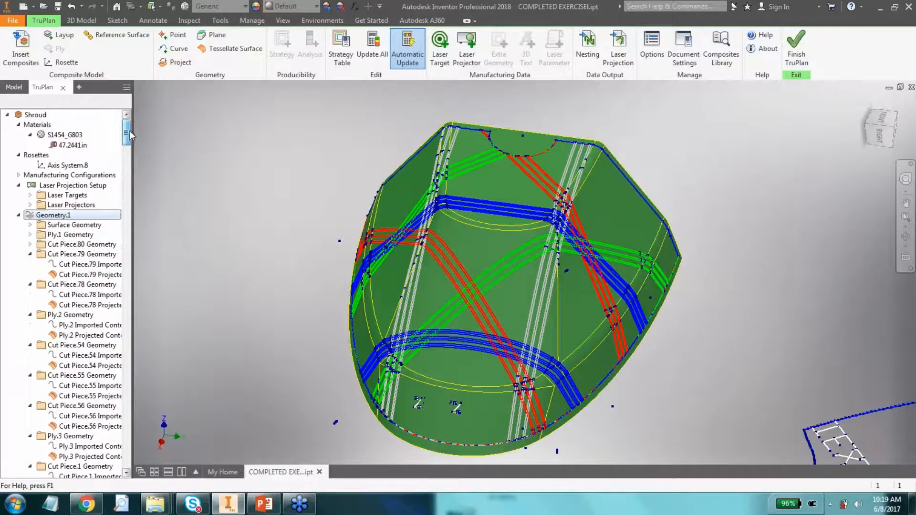
pyautogui.click(19, 215)
pyautogui.click(19, 225)
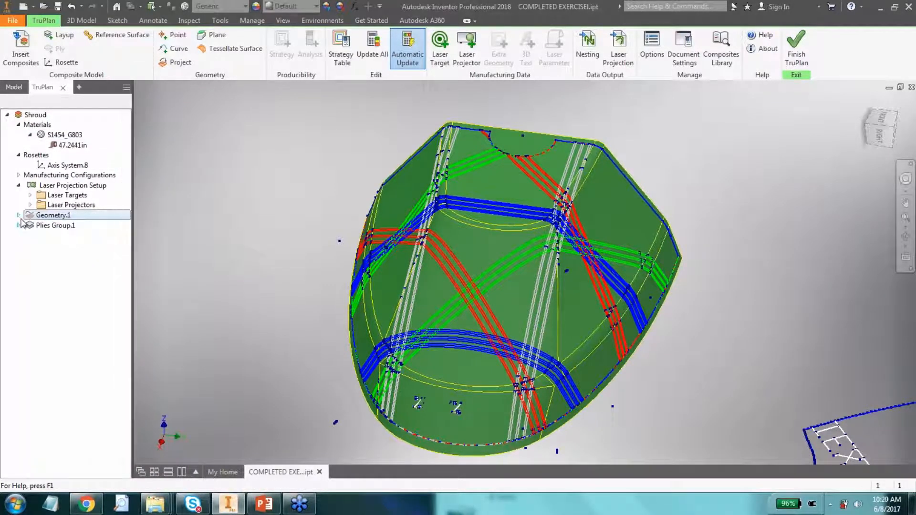
pyautogui.click(19, 215)
pyautogui.moveTo(126, 141); pyautogui.dragTo(127, 465)
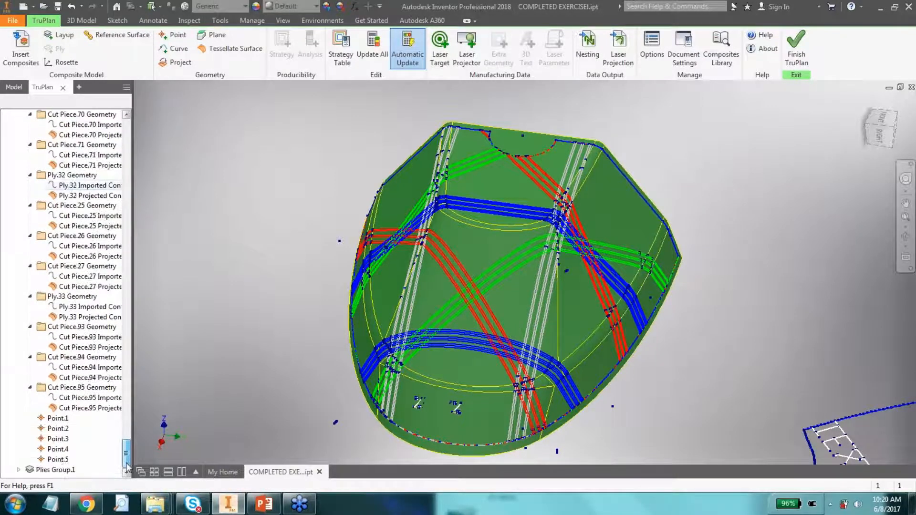
pyautogui.click(57, 460)
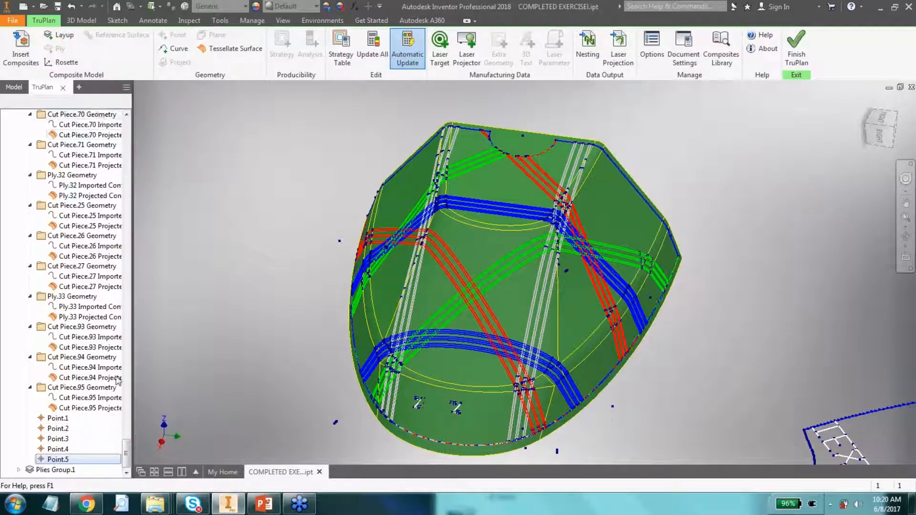
pyautogui.moveTo(126, 450); pyautogui.dragTo(145, 134)
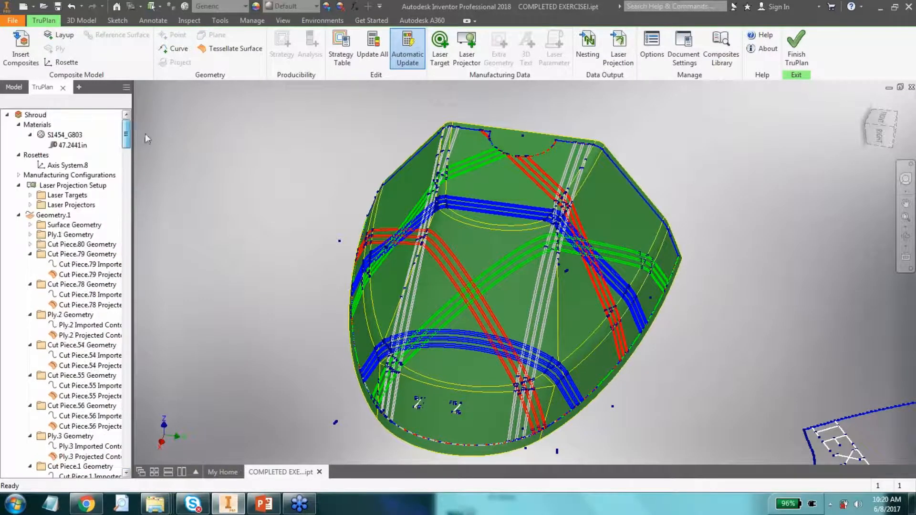
# Step: Create a laser target on Point.5, leaving the drift check point option off
pyautogui.click(30, 195)
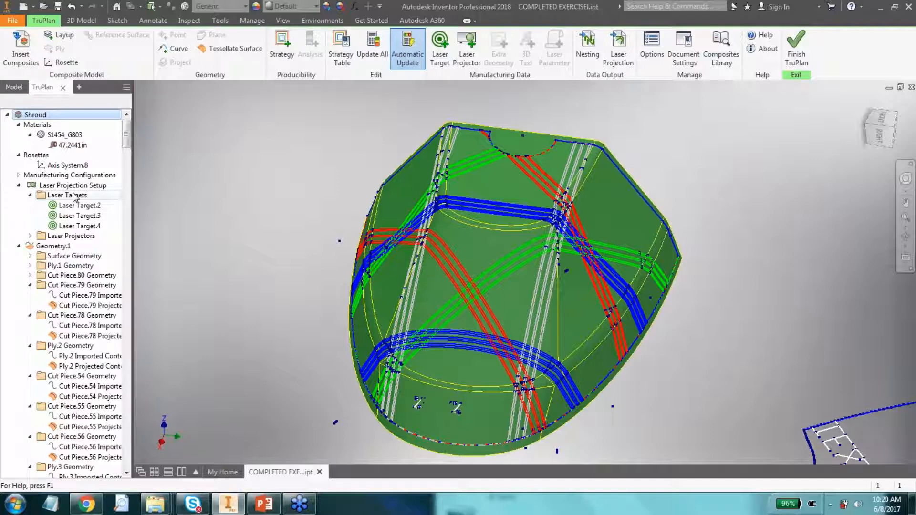
pyautogui.click(440, 53)
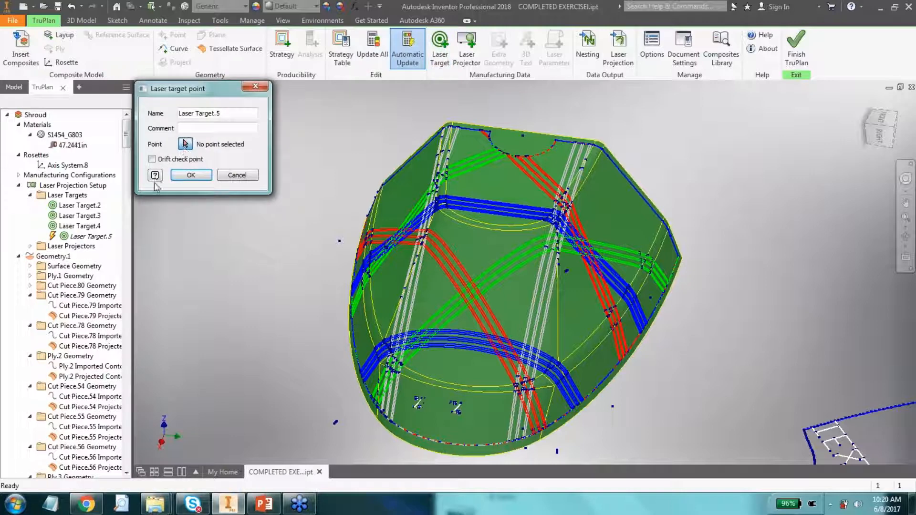
pyautogui.moveTo(126, 138); pyautogui.dragTo(127, 454)
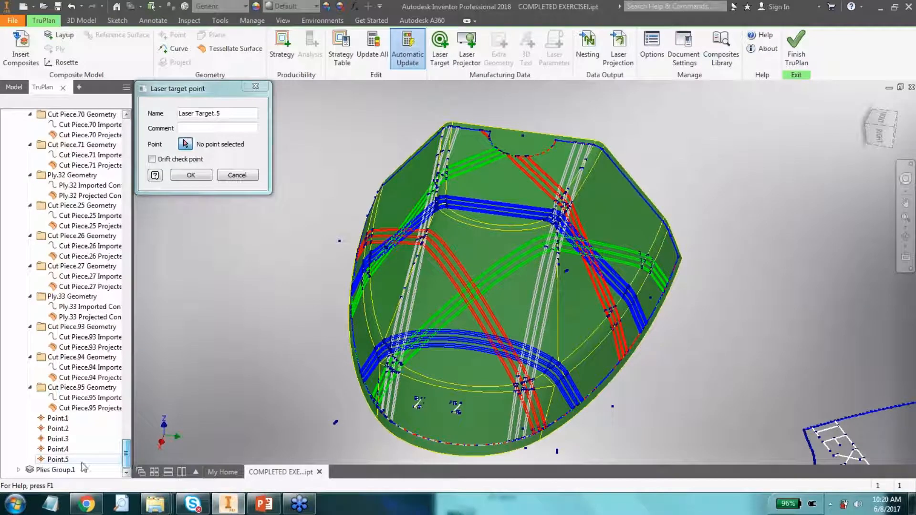
pyautogui.click(72, 459)
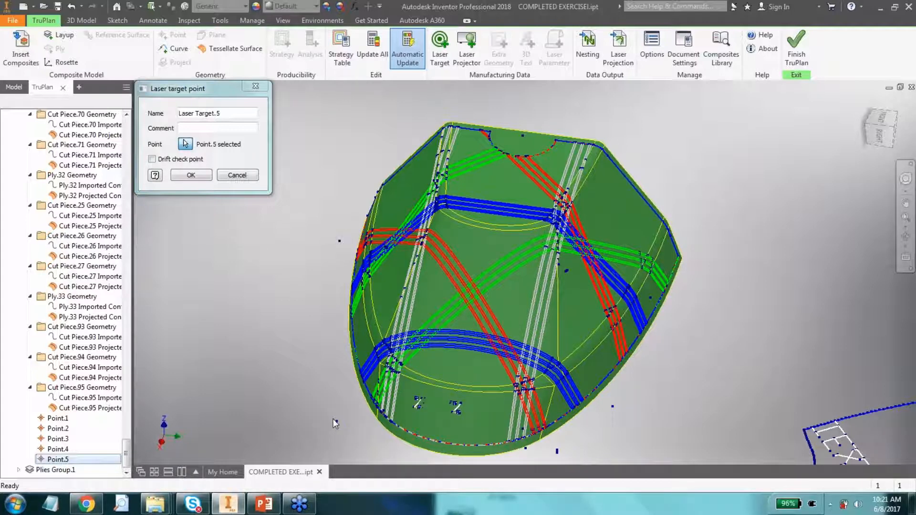
pyautogui.click(241, 164)
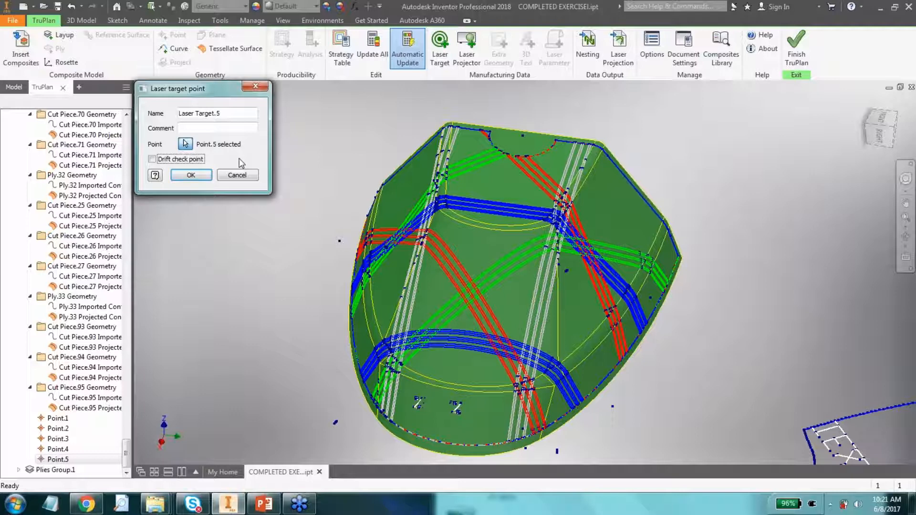
pyautogui.click(190, 175)
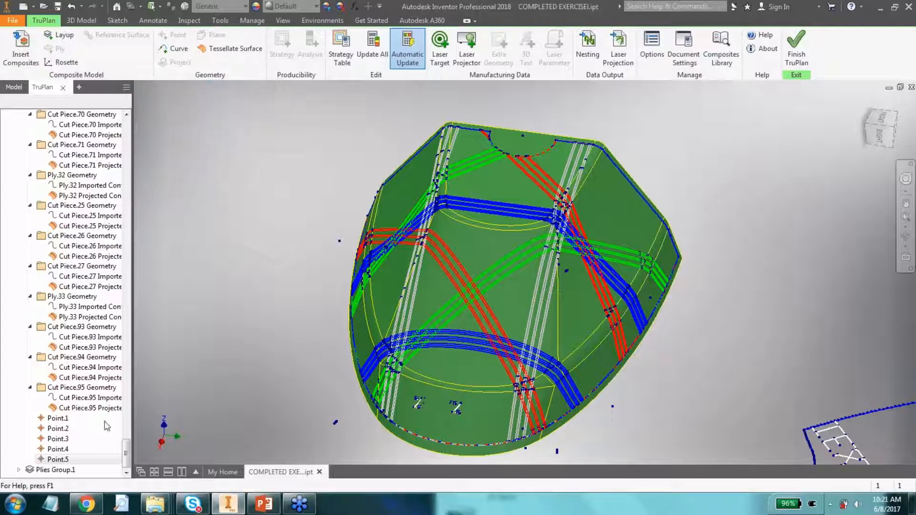
# Step: Start a new laser projector named Demo in the Shroud's Laser Projection Setup
pyautogui.moveTo(131, 446); pyautogui.dragTo(143, 117)
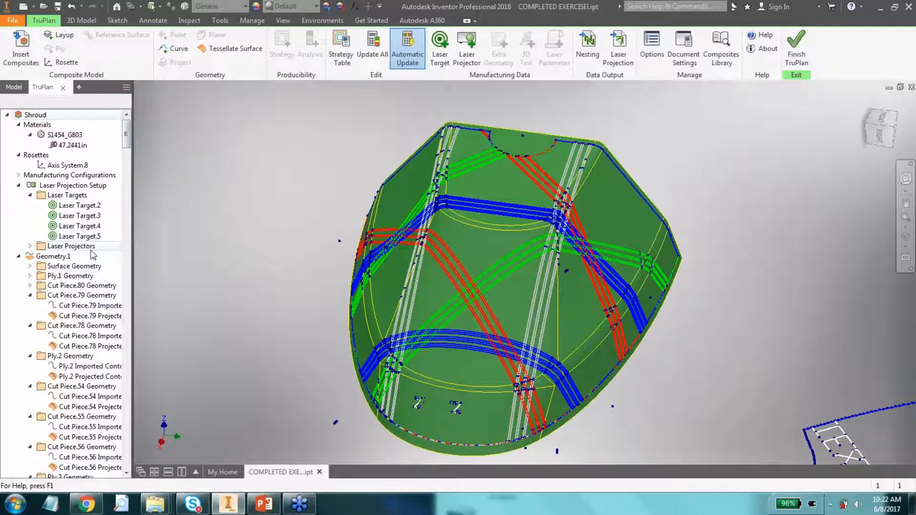
pyautogui.click(30, 246)
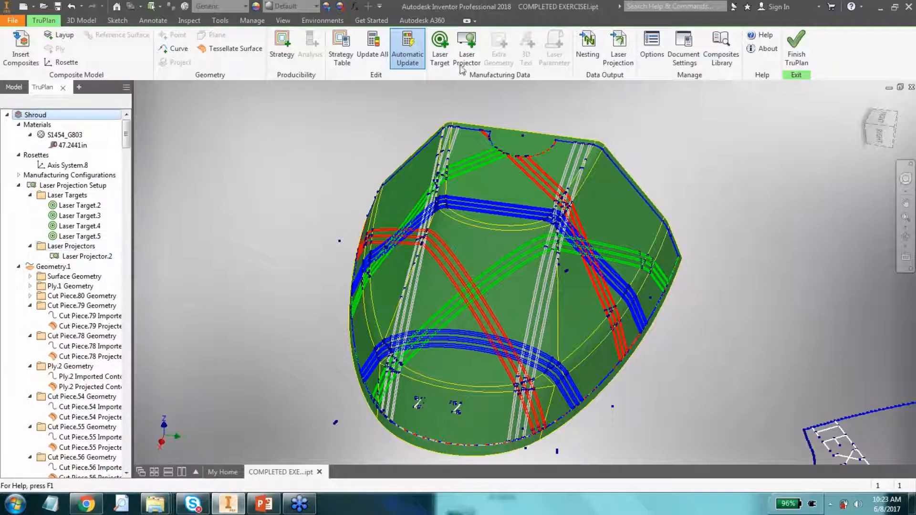
pyautogui.click(466, 48)
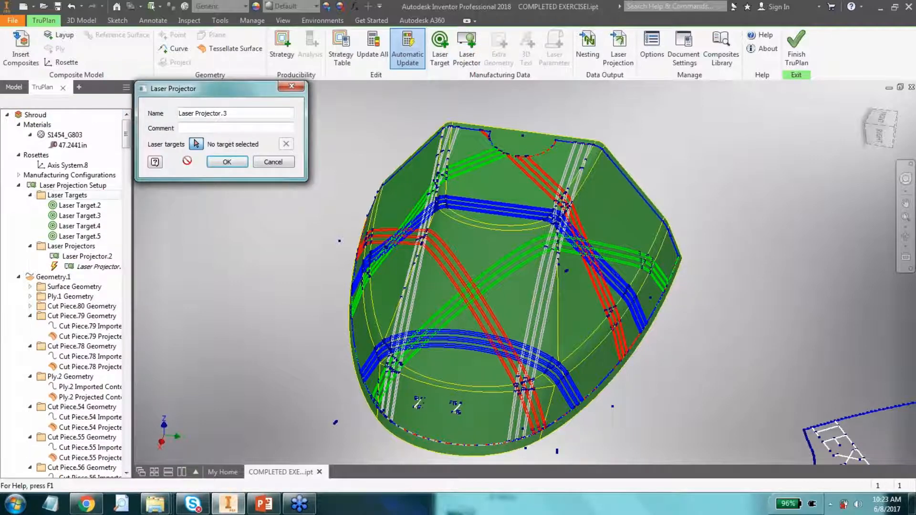
pyautogui.moveTo(243, 115); pyautogui.dragTo(32, 100)
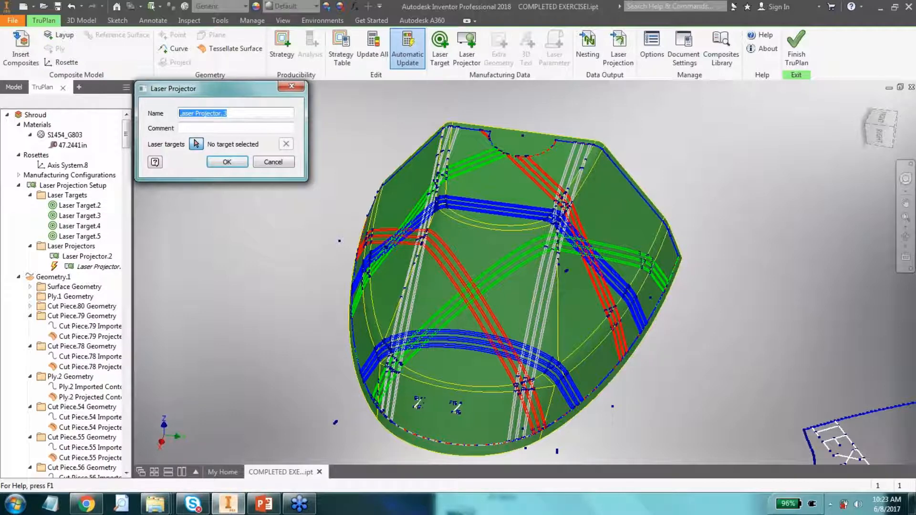
pyautogui.write('Swn')
pyautogui.press('BackSpace')
pyautogui.press('BackSpace')
pyautogui.press('BackSpace')
pyautogui.press('BackSpace')
pyautogui.write('Demo')
# Step: Assign Laser Target.5, Laser Target.4 and Laser Target.3 to the Demo projector and create it
pyautogui.click(71, 236)
pyautogui.click(73, 227)
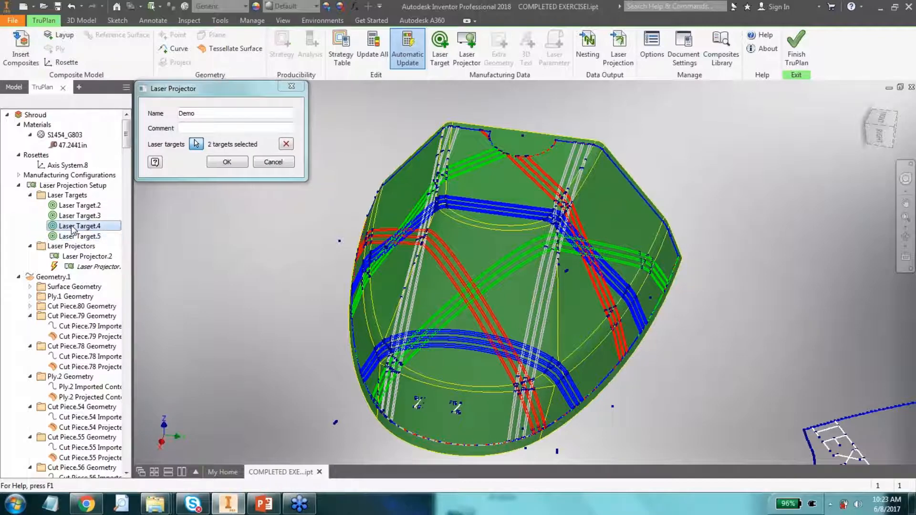
pyautogui.click(75, 216)
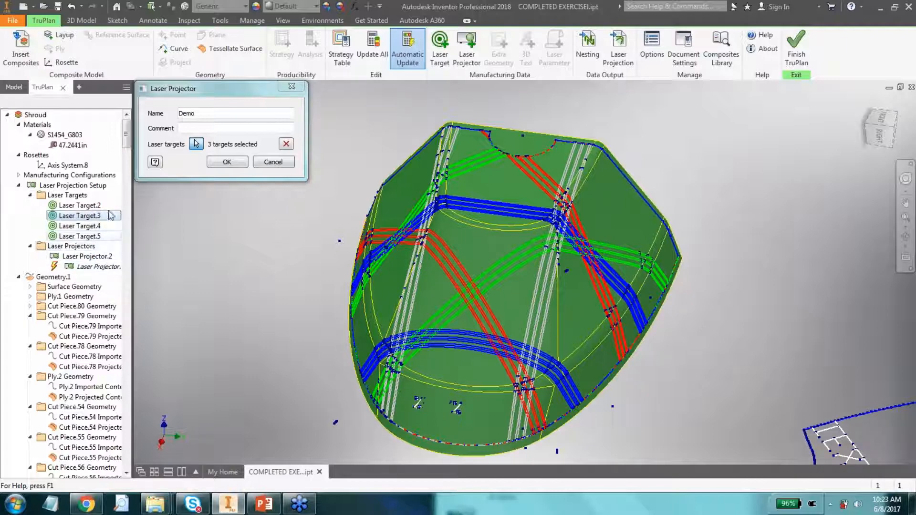
pyautogui.click(226, 162)
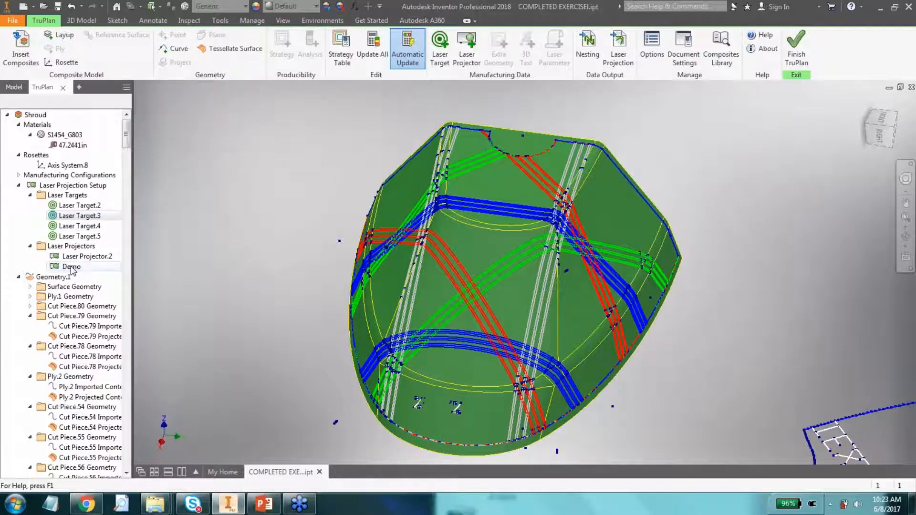
# Step: Review the Demo projector's definition and its Laser Target.3 to Laser Target.5 without changing them
pyautogui.doubleClick(71, 267)
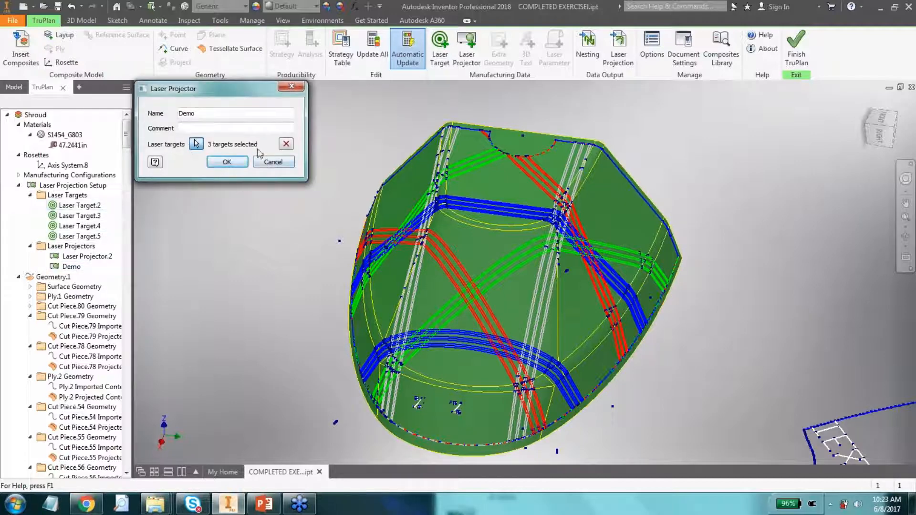
pyautogui.click(272, 163)
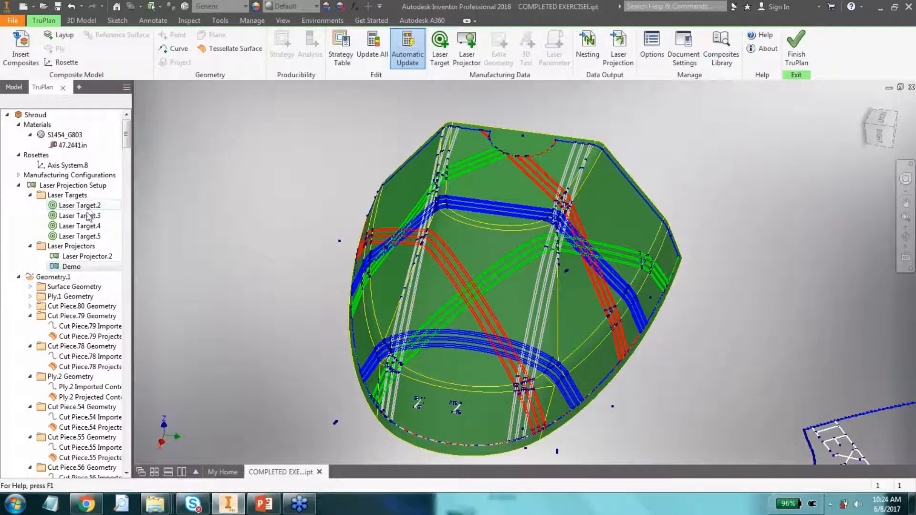
pyautogui.click(80, 236)
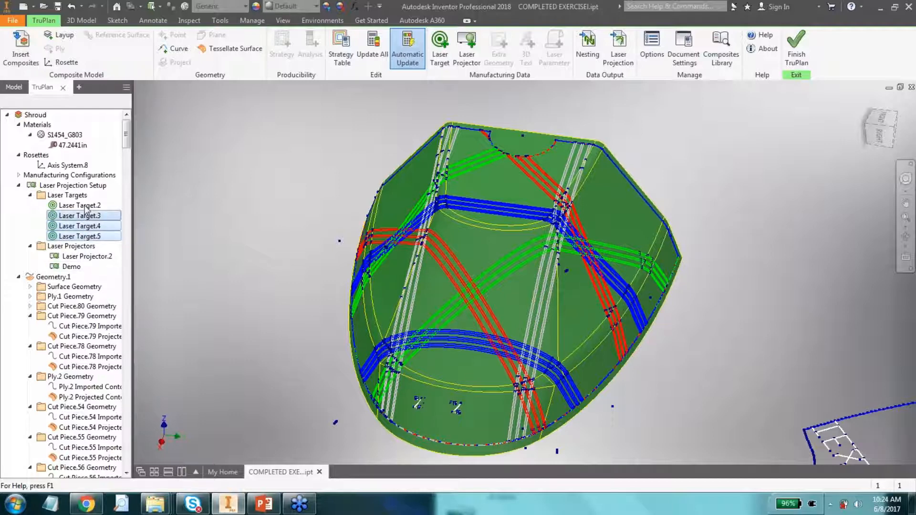
pyautogui.keyDown('shift'); pyautogui.click(86, 214); pyautogui.keyUp('shift')
pyautogui.click(82, 236)
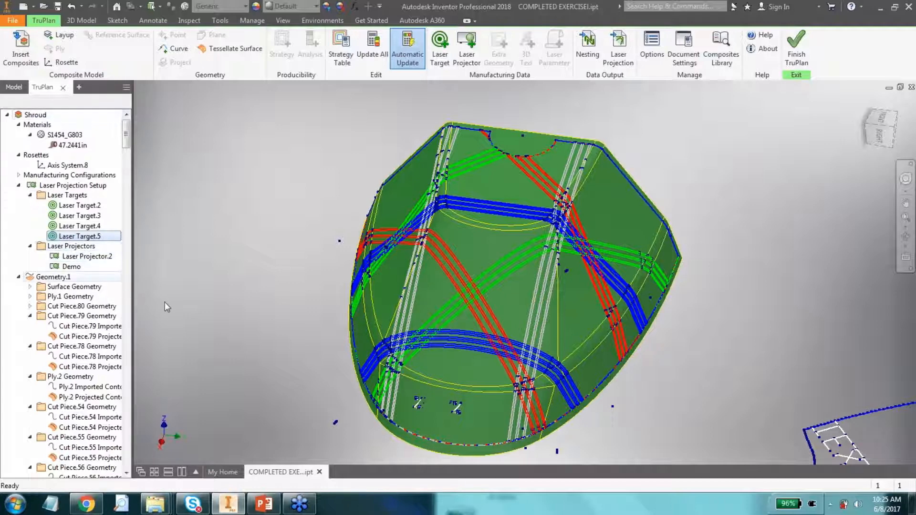
# Step: Inspect the plies of Sequence.10 in Plies Group.1 and review the laser projection data settings without exporting
pyautogui.click(18, 277)
pyautogui.click(18, 287)
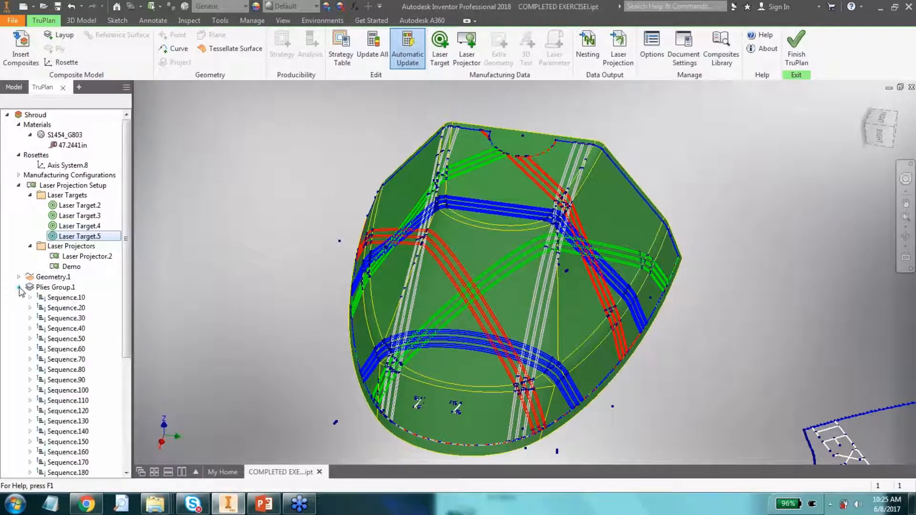
pyautogui.click(30, 297)
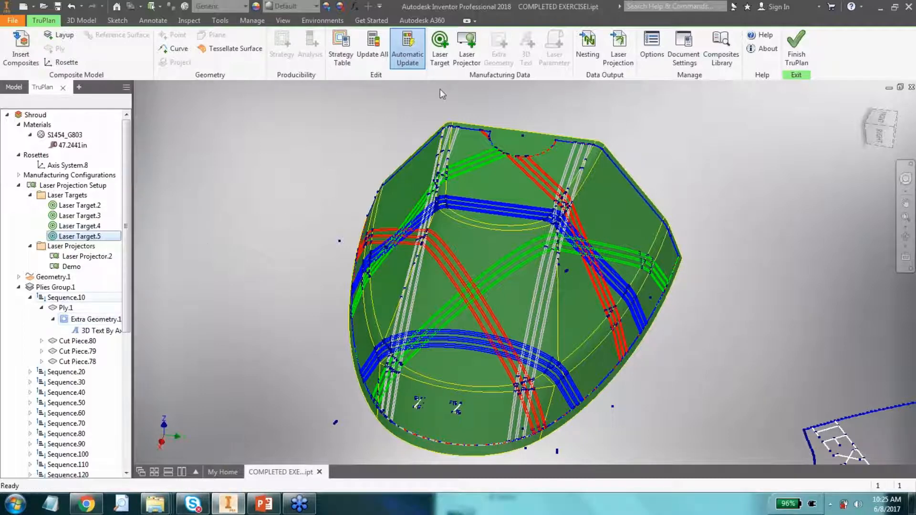
pyautogui.click(613, 66)
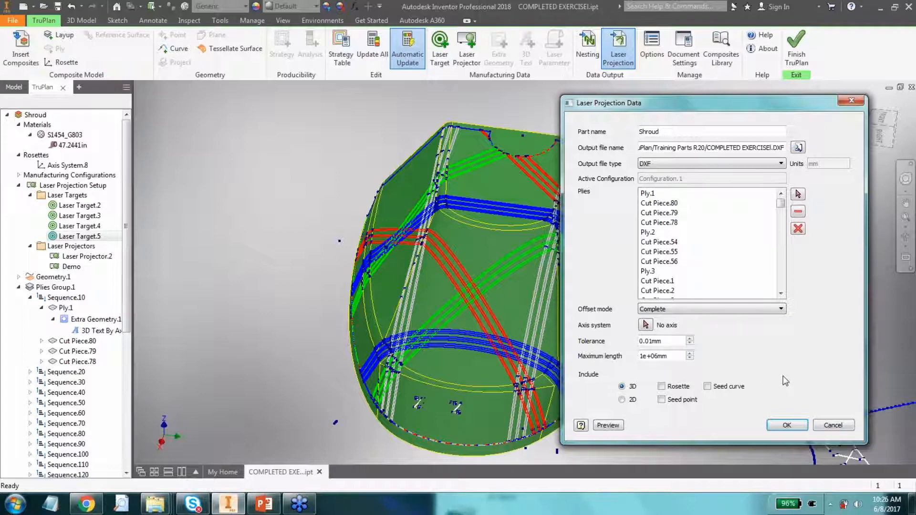
pyautogui.click(830, 426)
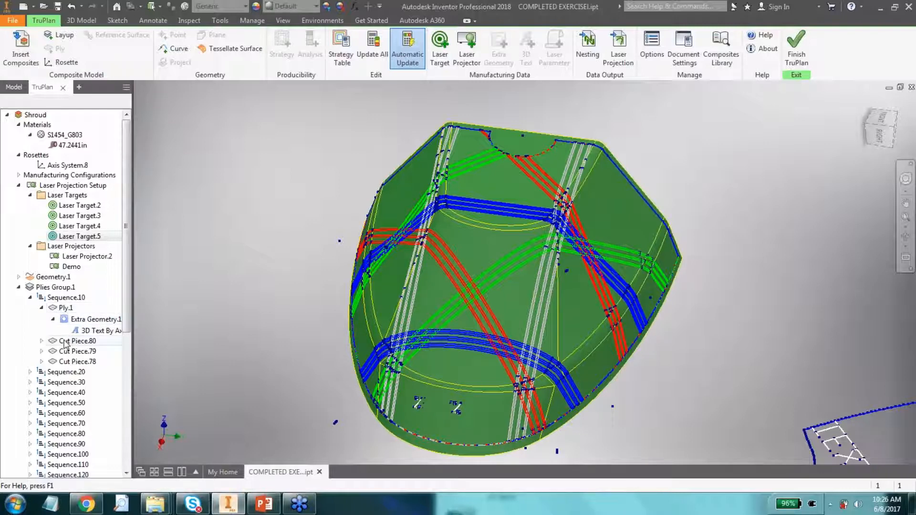
# Step: Add extra laser geometry to Ply.2 in Sequence.20, applied to all plies with the 3D composites laser projection output filter
pyautogui.click(29, 372)
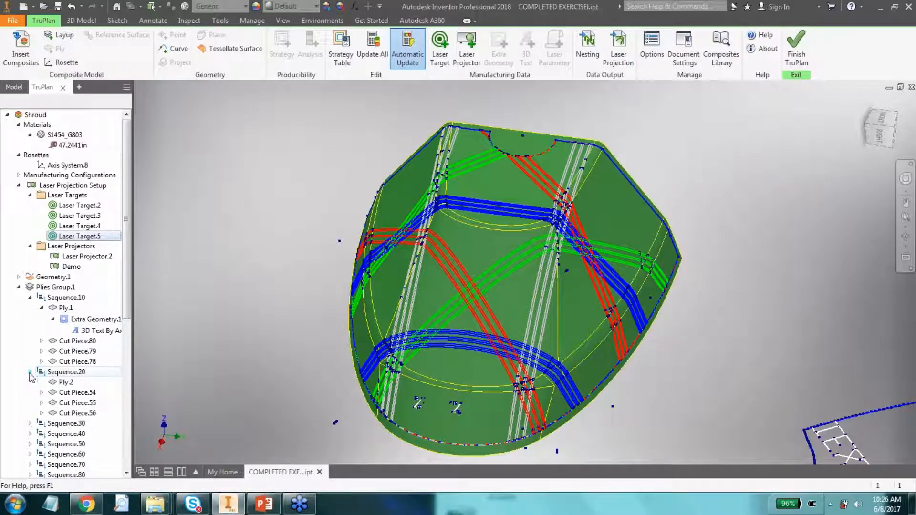
pyautogui.click(61, 383)
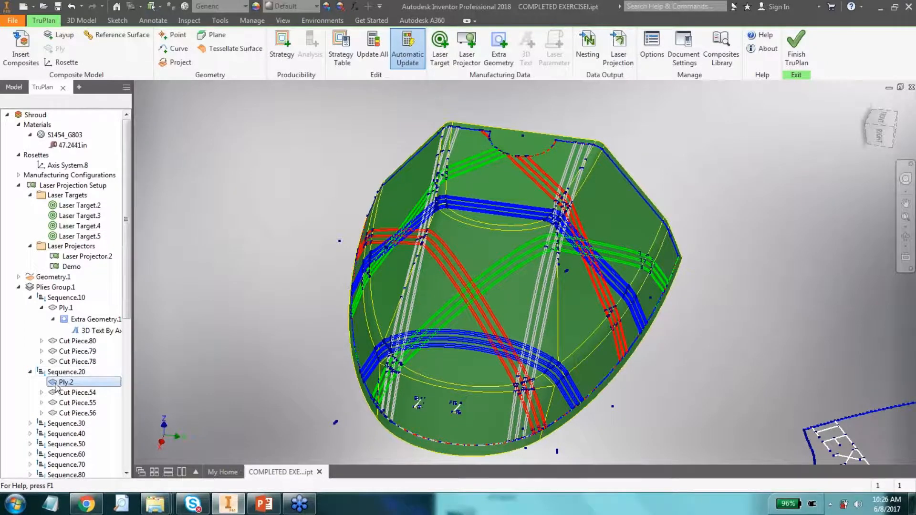
pyautogui.click(499, 56)
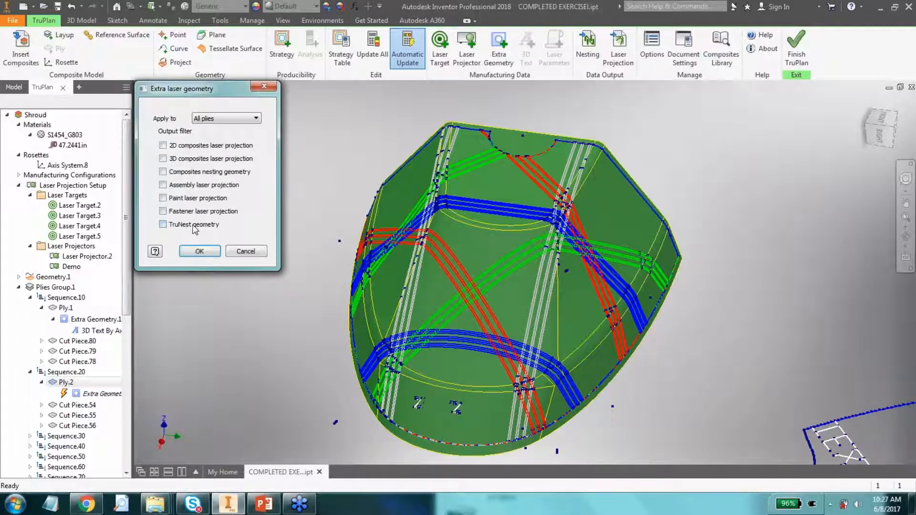
pyautogui.click(190, 159)
pyautogui.click(200, 251)
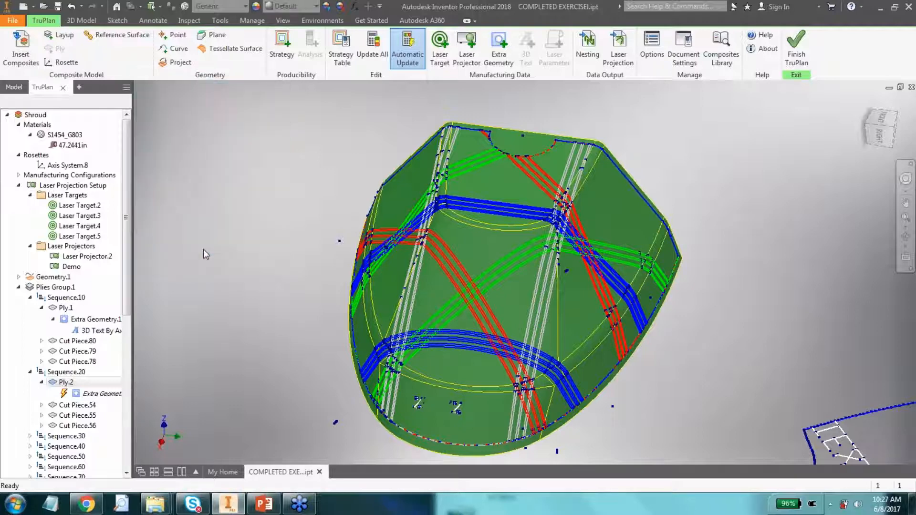
# Step: Inspect the extra geometry entries under Ply.2 and Ply.1 with their full names readable in the tree
pyautogui.moveTo(133, 321); pyautogui.dragTo(154, 325)
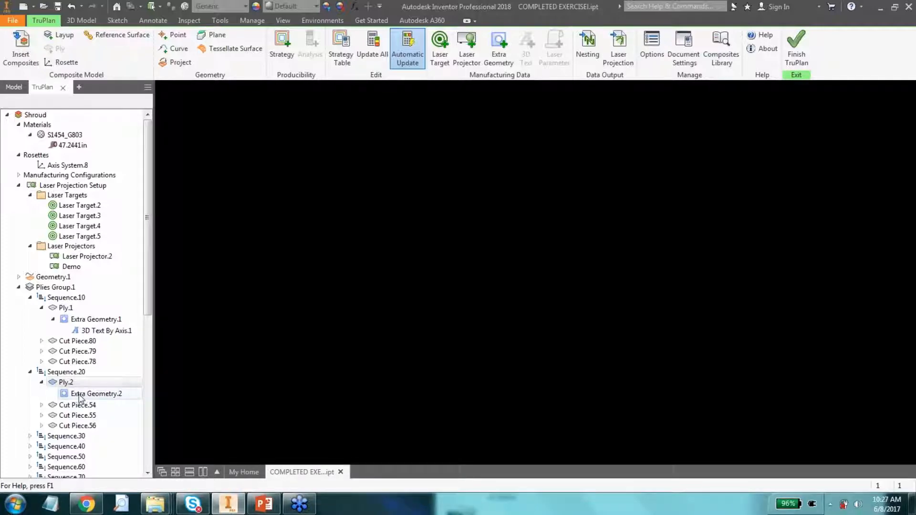
pyautogui.click(66, 383)
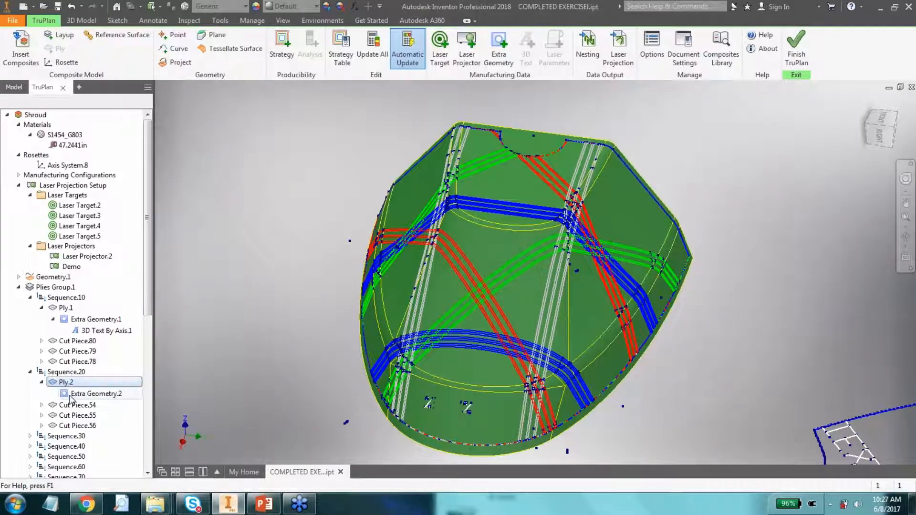
pyautogui.click(77, 394)
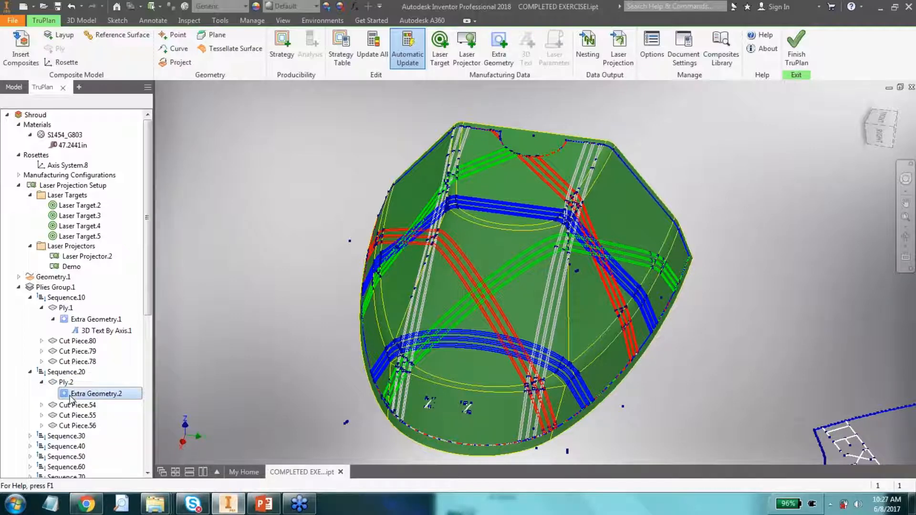
pyautogui.click(84, 320)
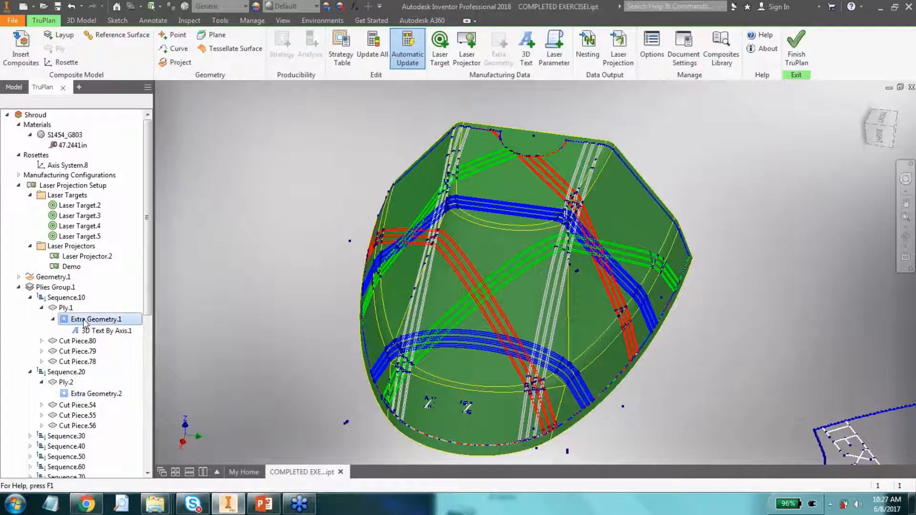
pyautogui.click(85, 398)
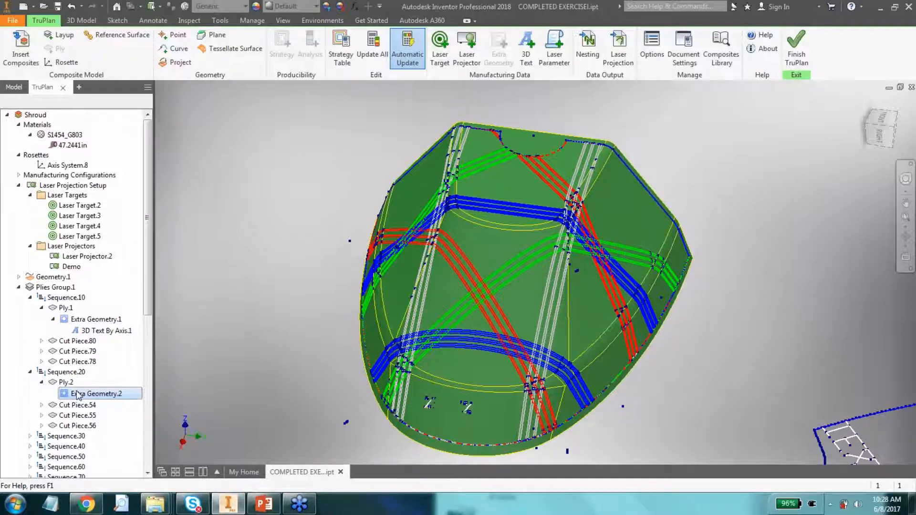
# Step: Open a new curve sketch, highlight the existing 3D Sketch3 line beside the shroud, and finish the sketch without drawing
pyautogui.click(173, 49)
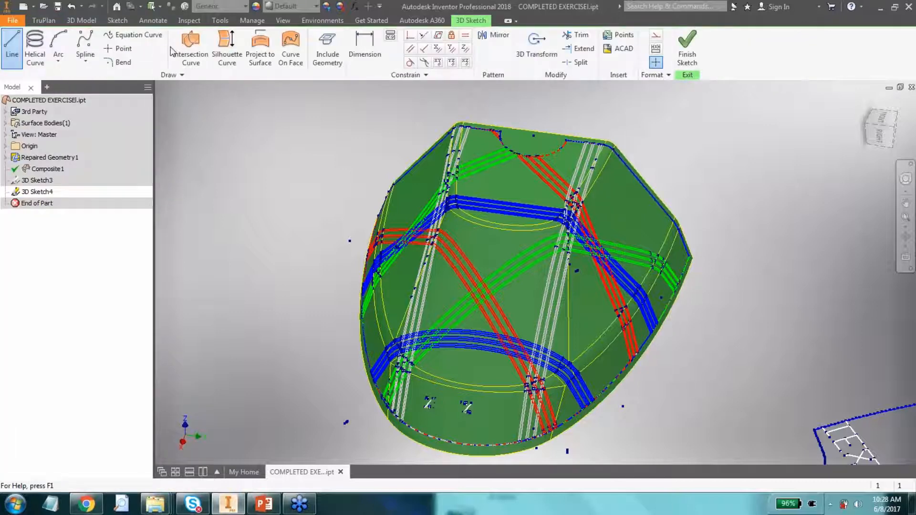
pyautogui.click(48, 181)
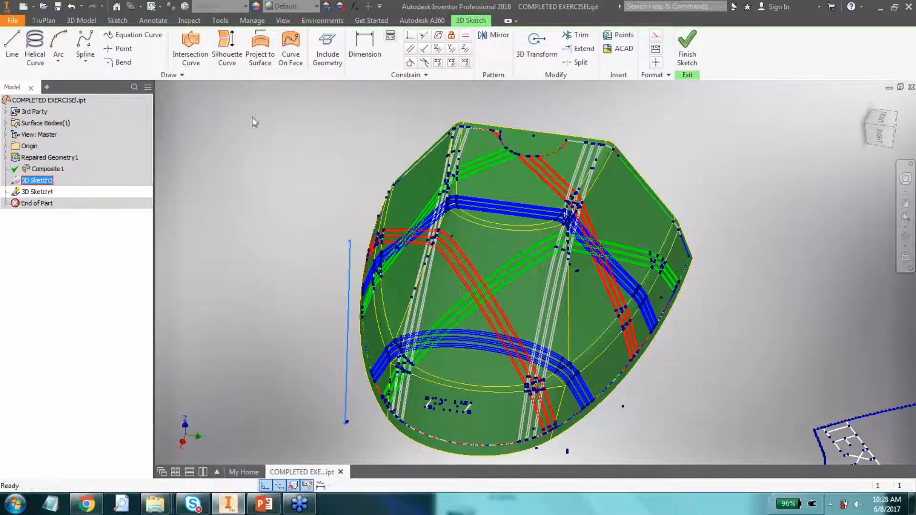
pyautogui.click(688, 57)
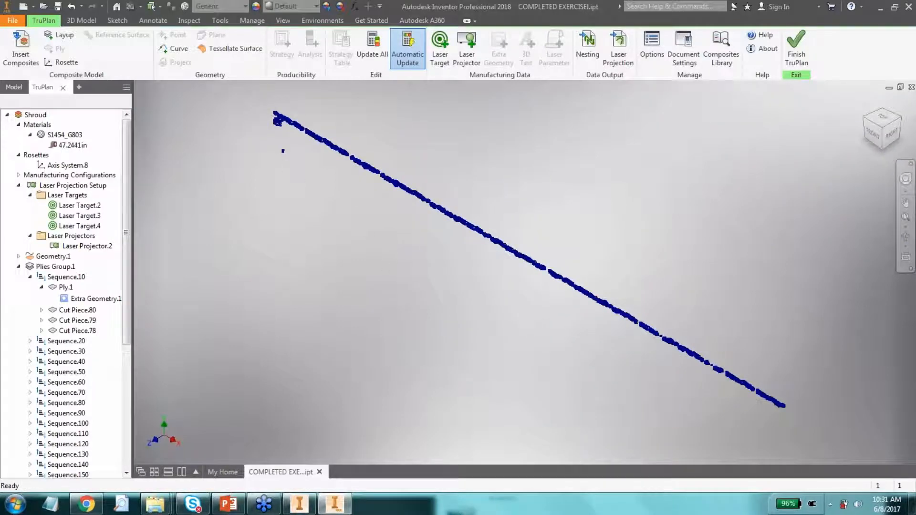
# Step: Locate the shroud beside the flattened ply outlines and examine its ply contours up close
pyautogui.scroll(-5, 279, 112)
pyautogui.scroll(8, 279, 109)
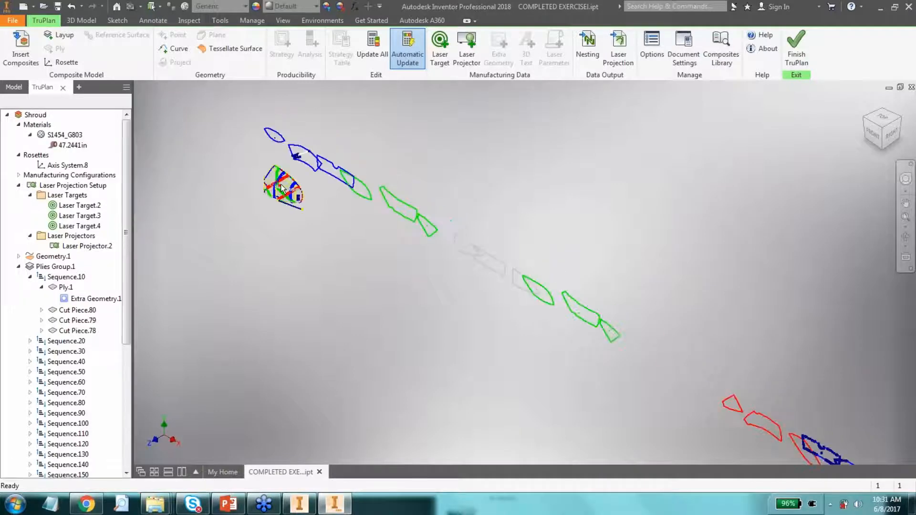
pyautogui.scroll(5, 281, 185)
pyautogui.scroll(3, 281, 185)
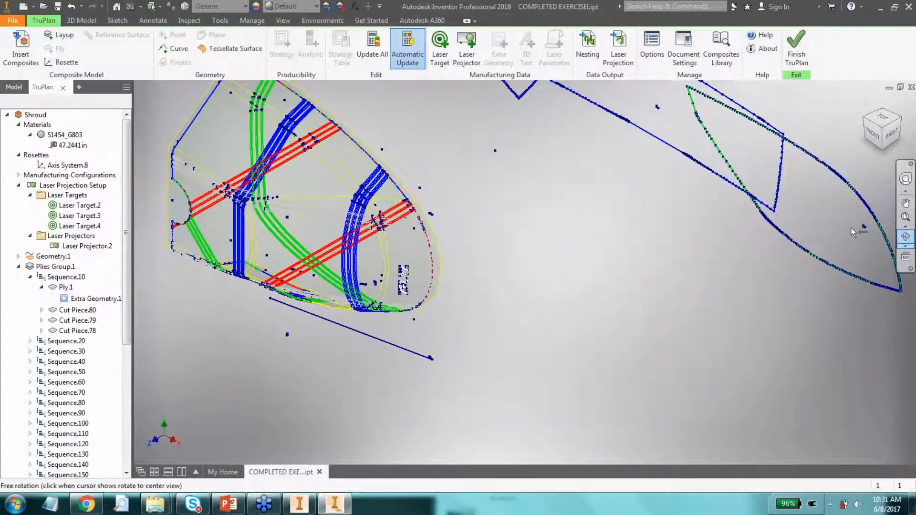
pyautogui.click(905, 236)
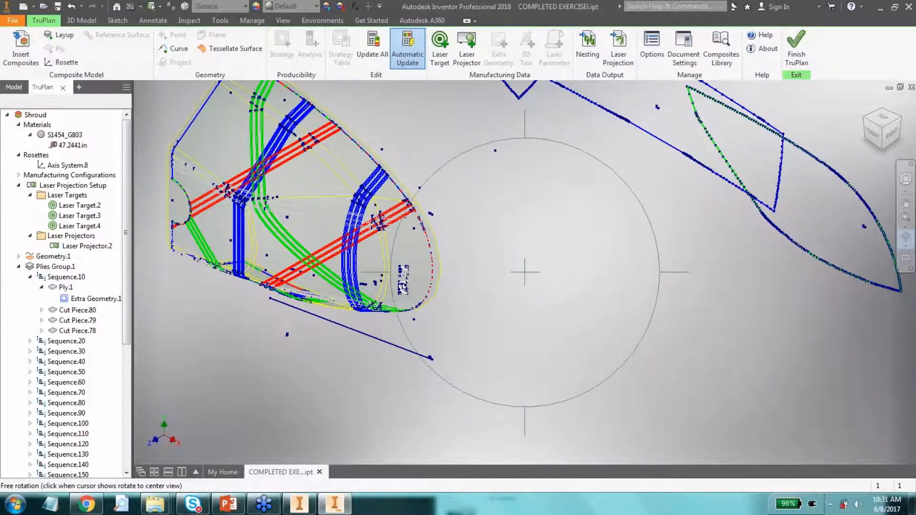
pyautogui.moveTo(462, 251); pyautogui.dragTo(504, 101, button='middle')
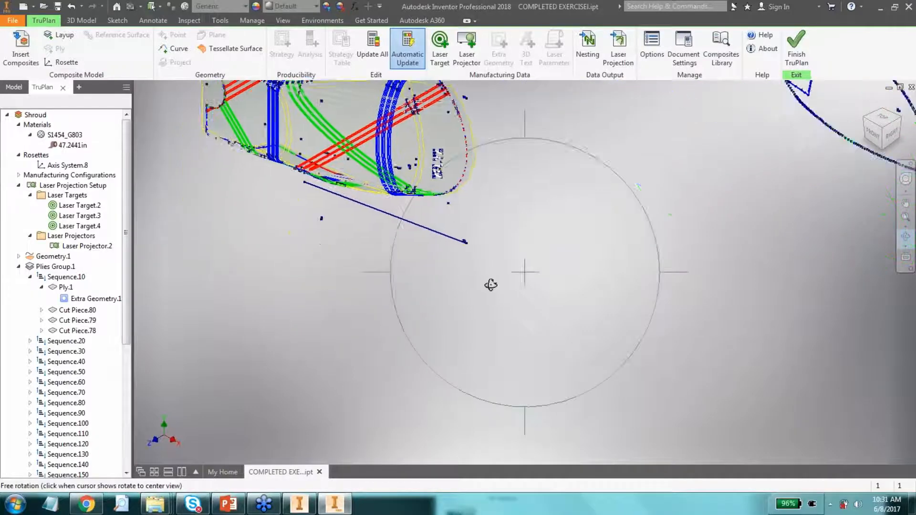
pyautogui.scroll(-3, 491, 285)
pyautogui.scroll(-5, 475, 256)
pyautogui.moveTo(432, 320); pyautogui.dragTo(506, 270, button='middle')
pyautogui.click(905, 237)
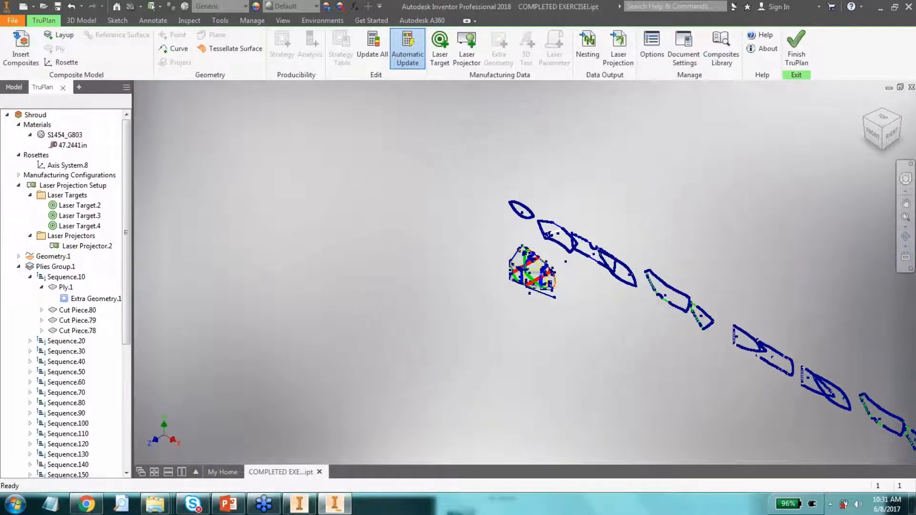
pyautogui.scroll(-5, 505, 307)
pyautogui.scroll(8, 513, 286)
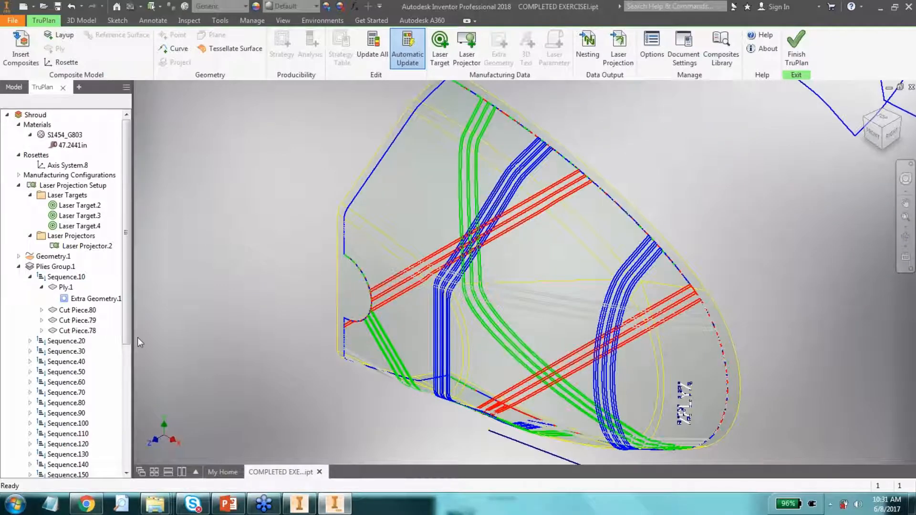
# Step: Start a 3D text on Extra Geometry.1 under Ply.1 in Sequence.10
pyautogui.click(84, 299)
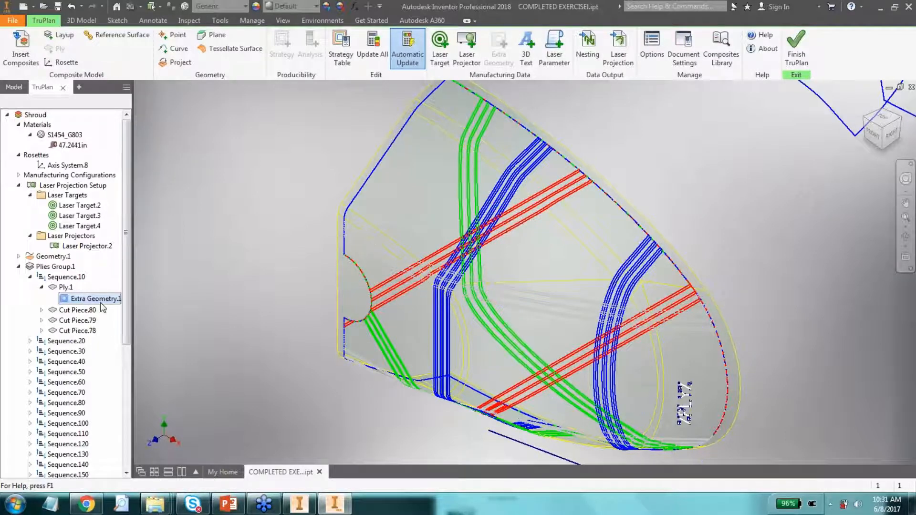
pyautogui.click(527, 57)
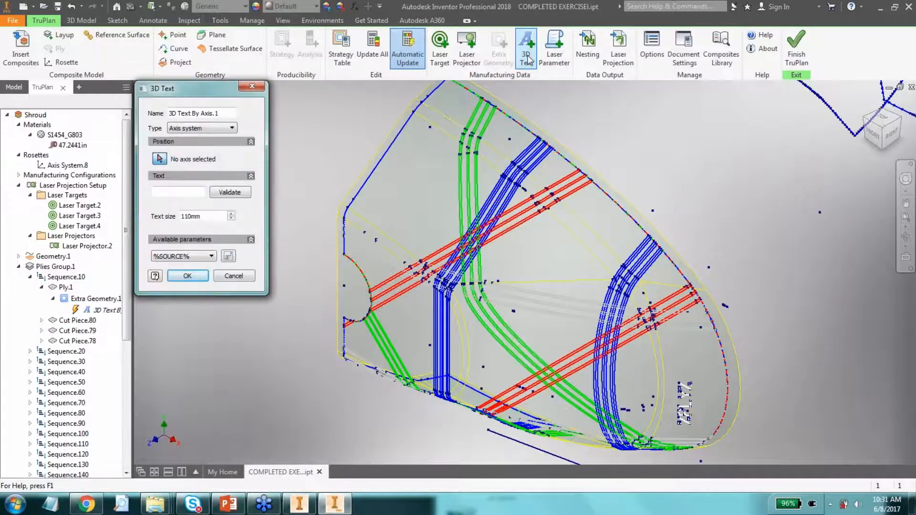
pyautogui.click(194, 131)
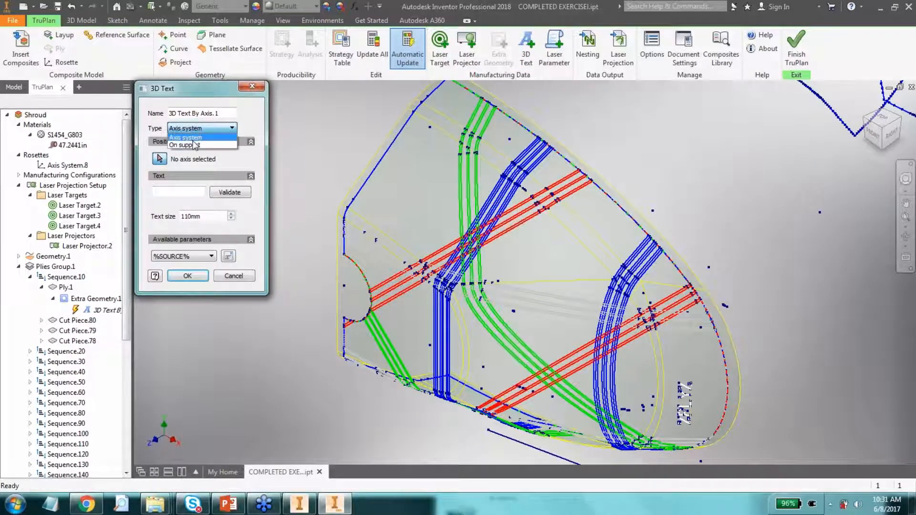
pyautogui.click(193, 143)
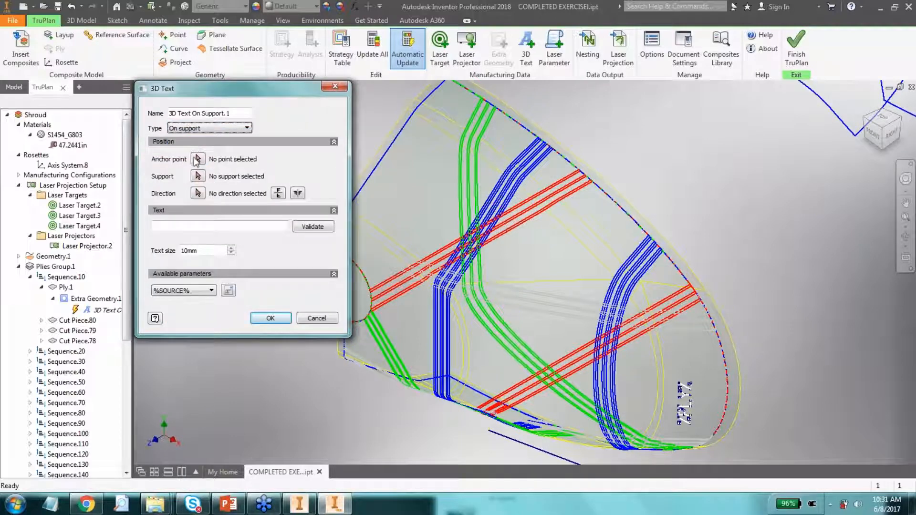
pyautogui.click(197, 159)
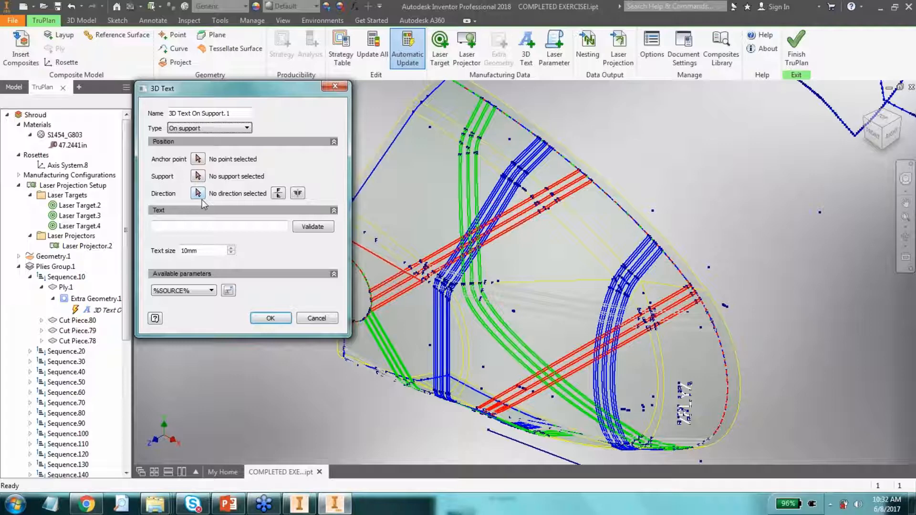
pyautogui.click(200, 129)
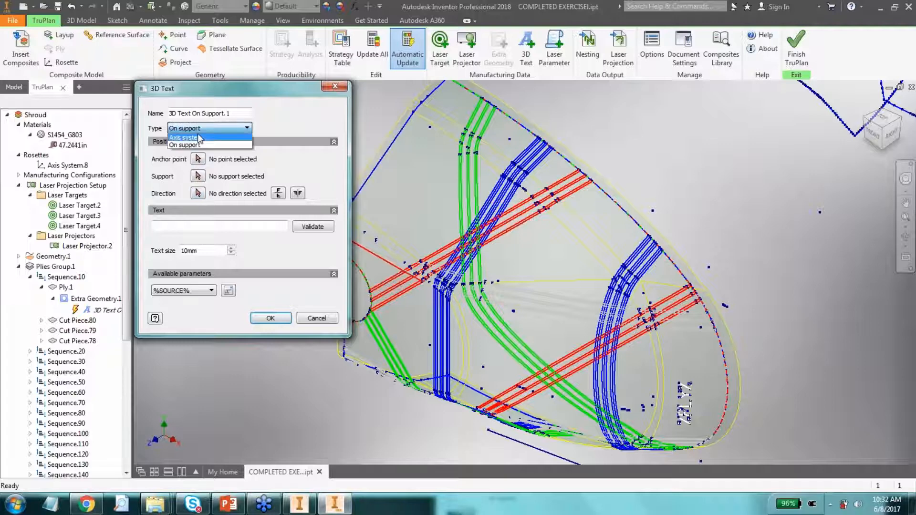
pyautogui.click(197, 137)
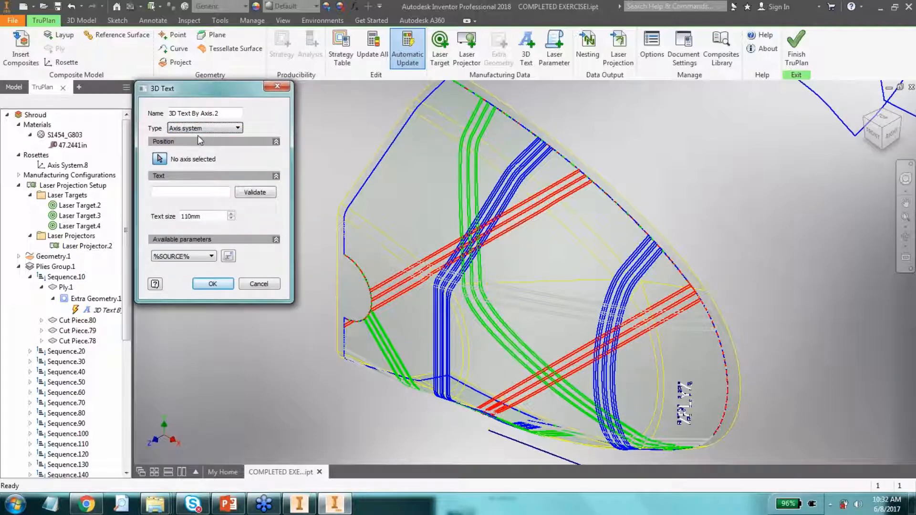
# Step: Position the 3D text by Axis System.8 and set its text to the %PLY% parameter
pyautogui.click(66, 166)
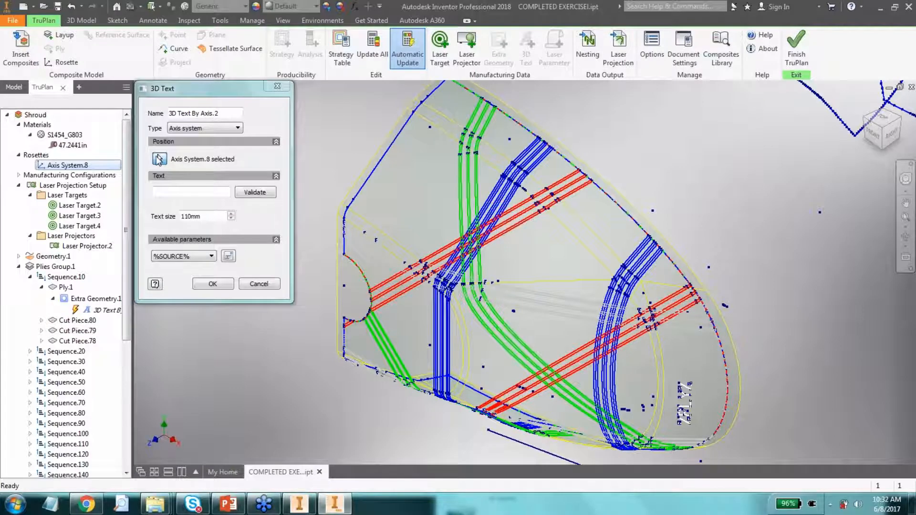
pyautogui.click(166, 192)
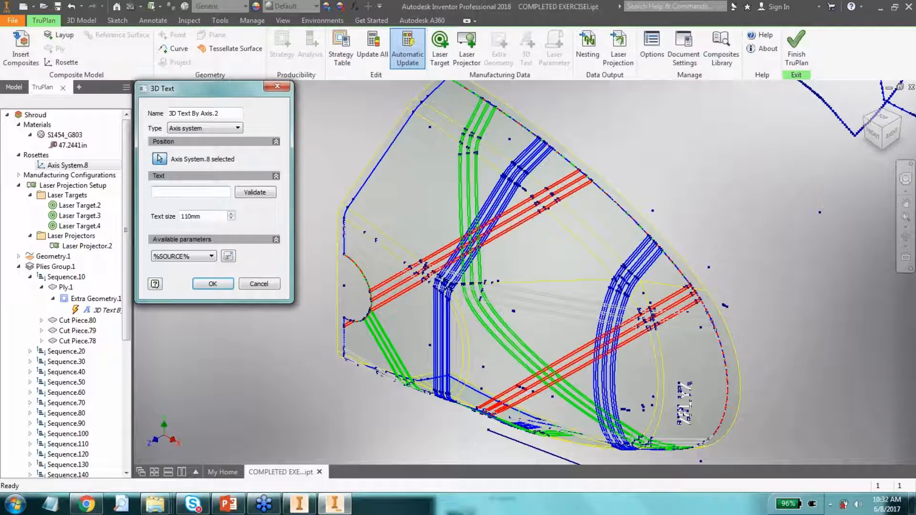
pyautogui.write('Ply 1')
pyautogui.click(199, 259)
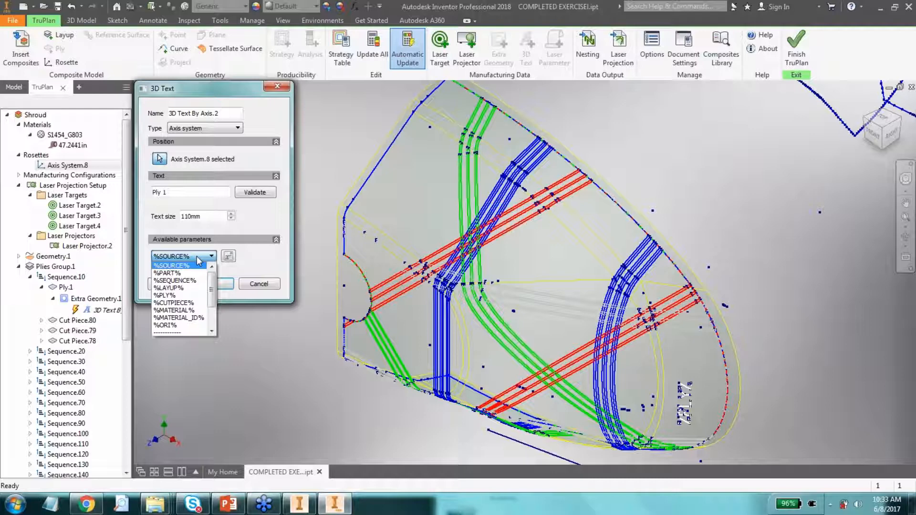
pyautogui.click(186, 295)
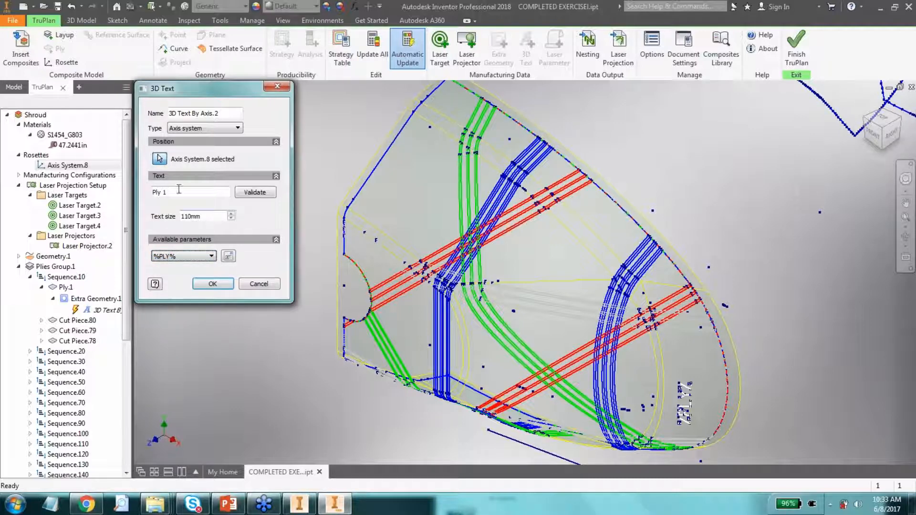
pyautogui.moveTo(179, 189); pyautogui.dragTo(153, 192)
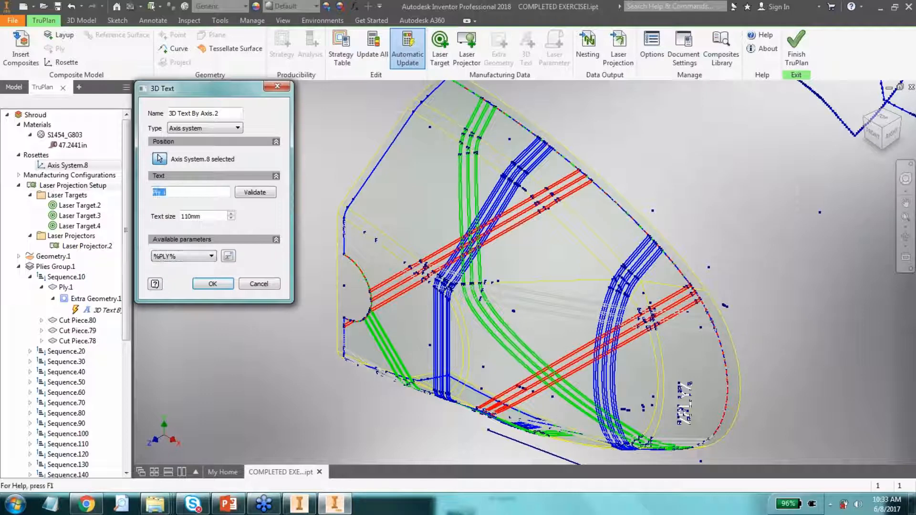
pyautogui.write('%PLY')
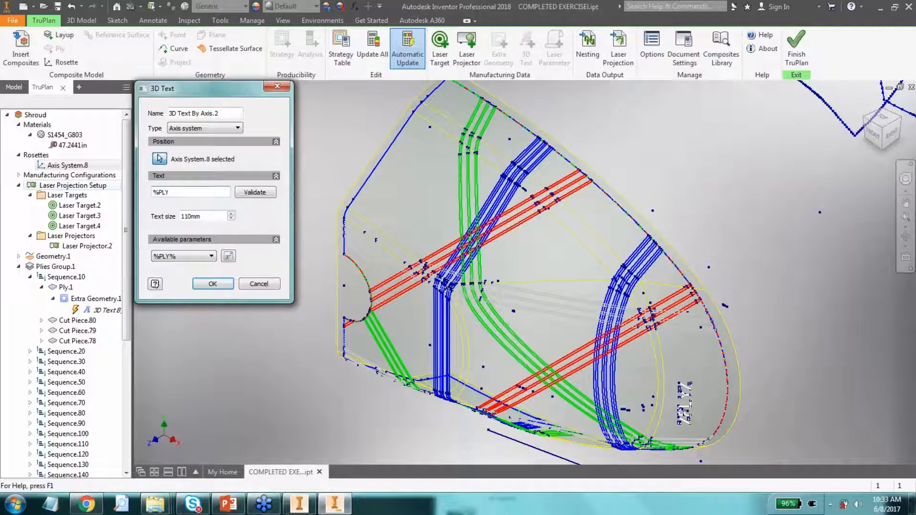
pyautogui.write('%')
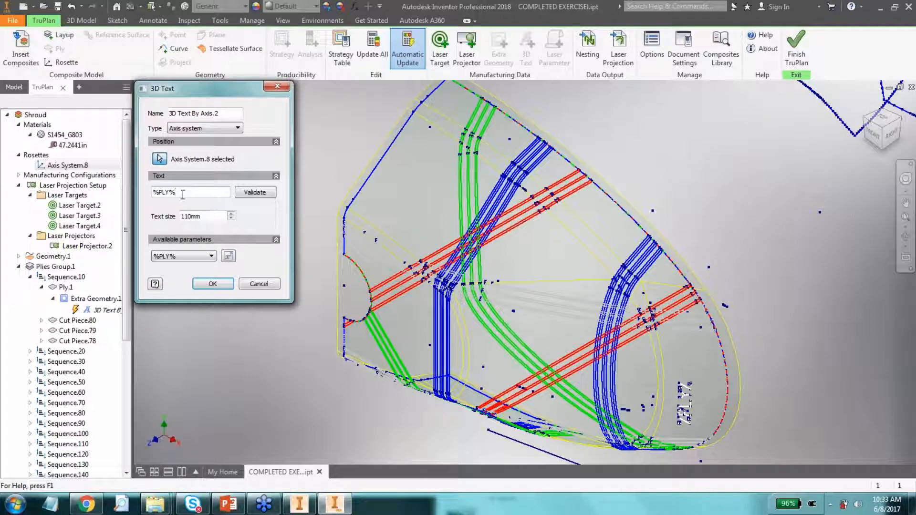
# Step: Choose %ORI% in the available parameters, look through the remaining ones, and create the 3D text at 110 mm text size
pyautogui.click(188, 258)
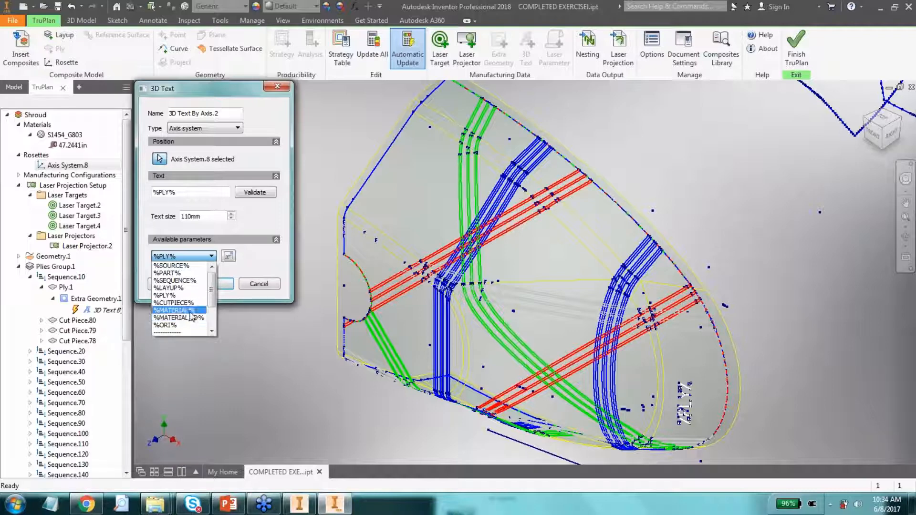
pyautogui.click(182, 325)
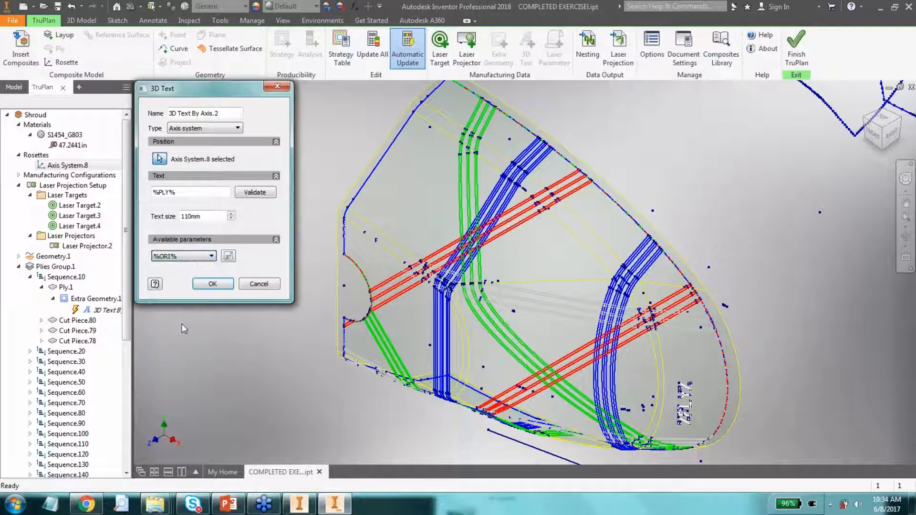
pyautogui.click(205, 260)
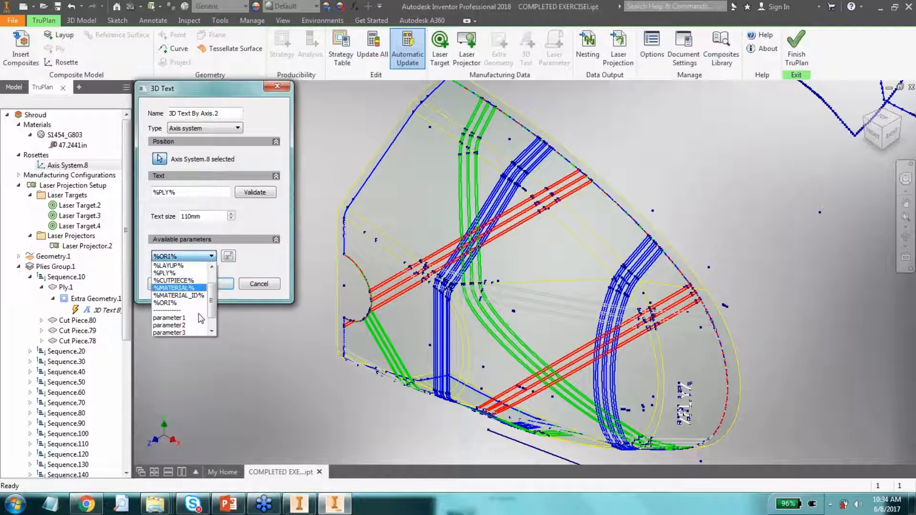
pyautogui.scroll(-1, 201, 318)
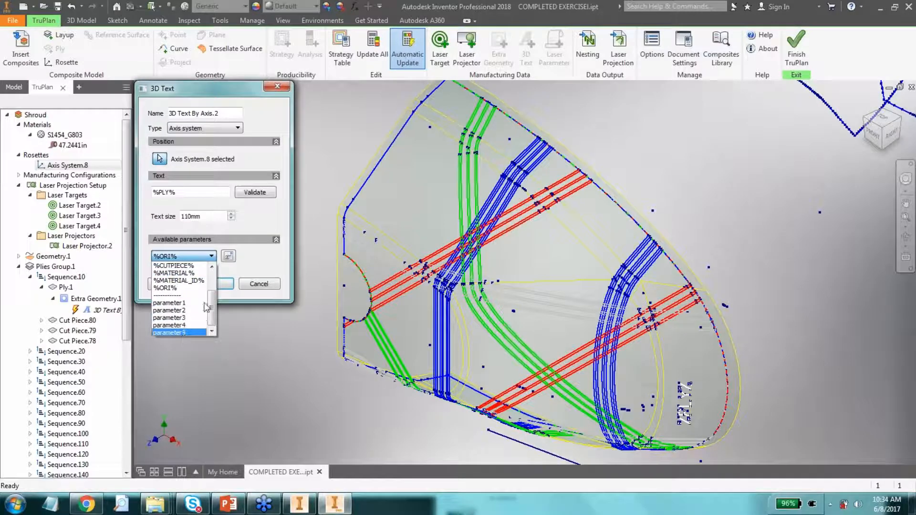
pyautogui.click(256, 277)
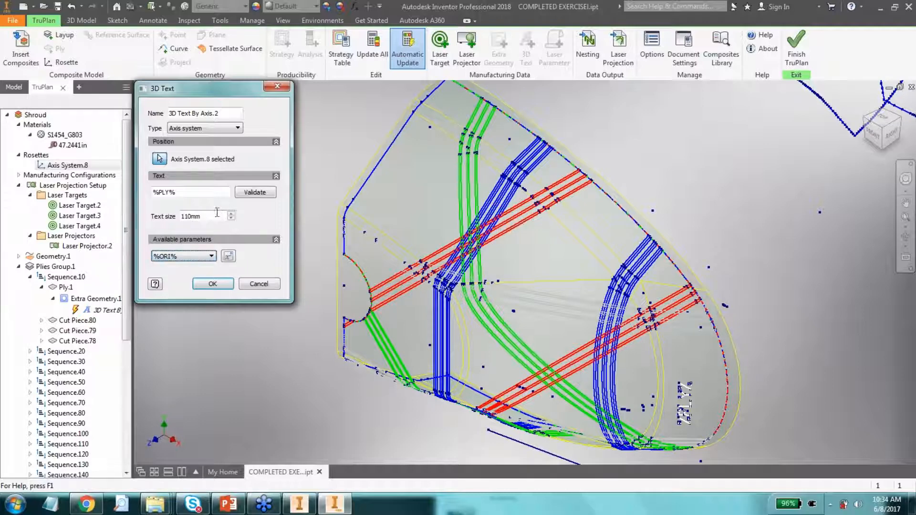
pyautogui.doubleClick(198, 217)
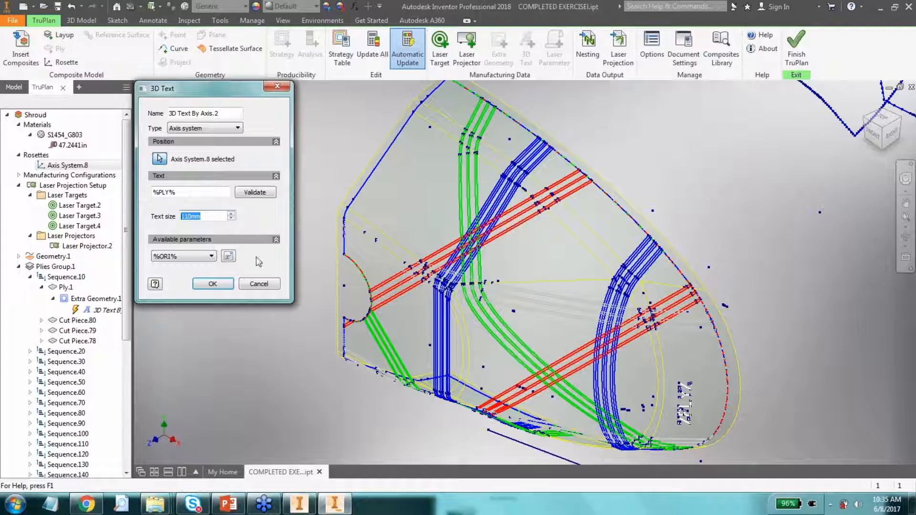
pyautogui.click(212, 283)
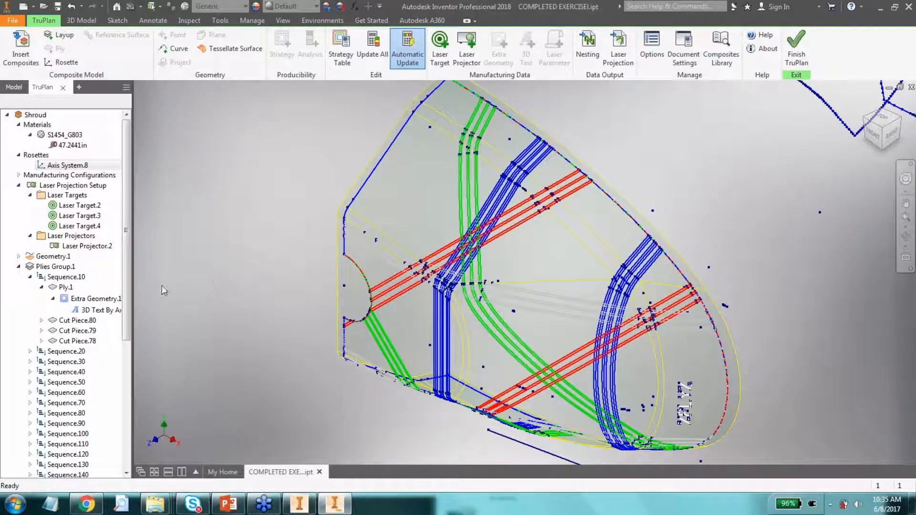
# Step: Add an Information laser parameter to Ply.1's Extra Geometry.1 with the value "Double check grain line"
pyautogui.click(110, 301)
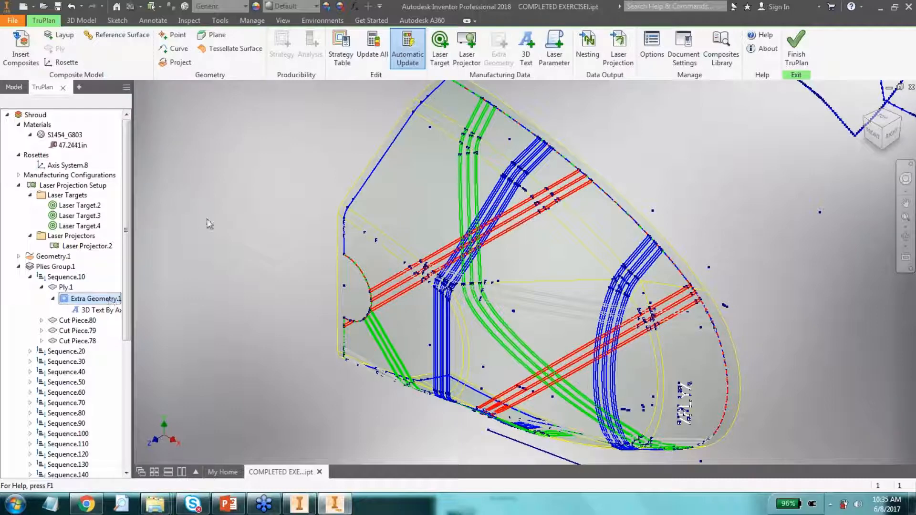
pyautogui.click(555, 58)
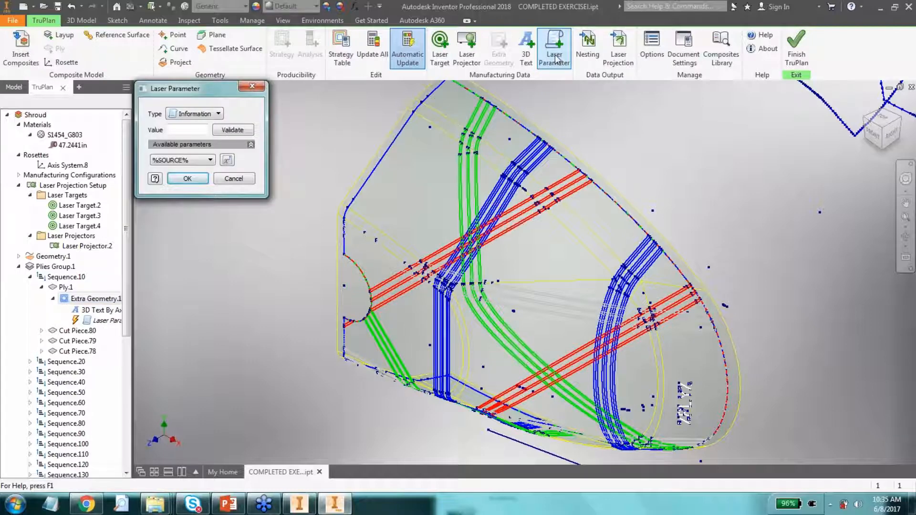
pyautogui.click(195, 115)
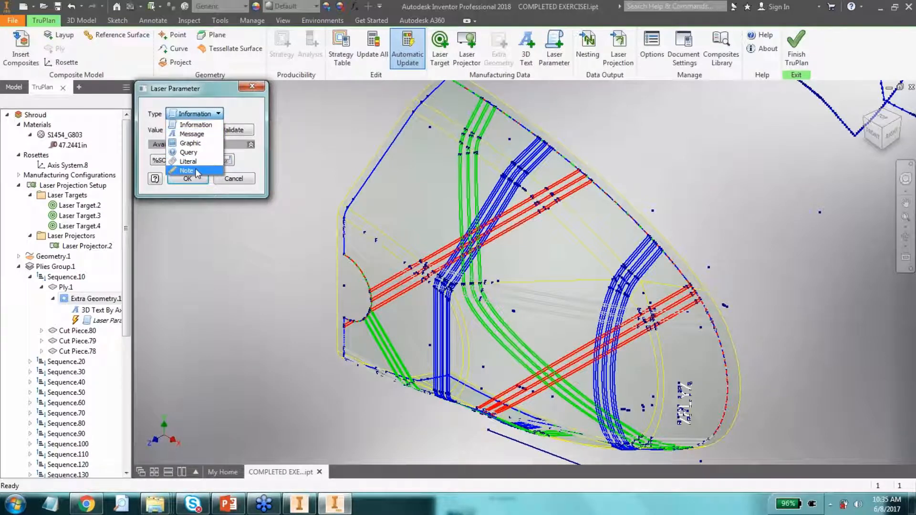
pyautogui.click(207, 125)
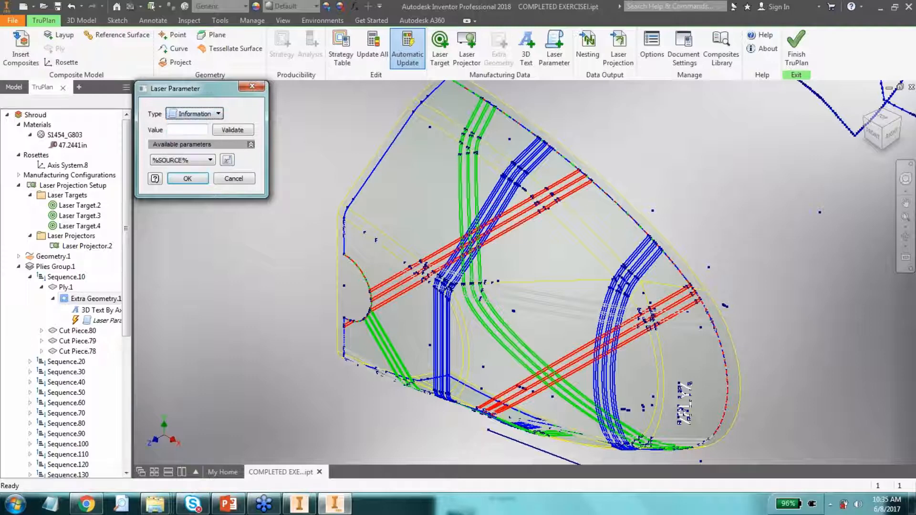
pyautogui.click(199, 131)
pyautogui.write('Double che')
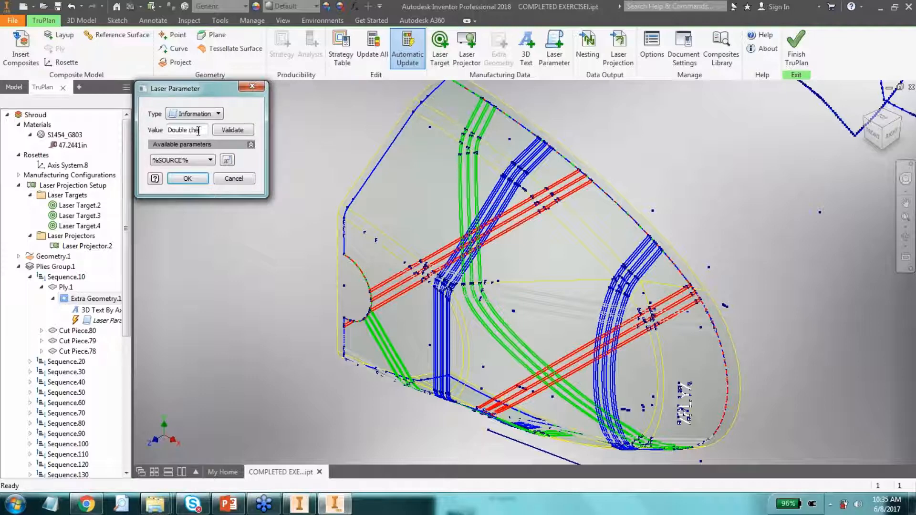
pyautogui.write('ck grain line')
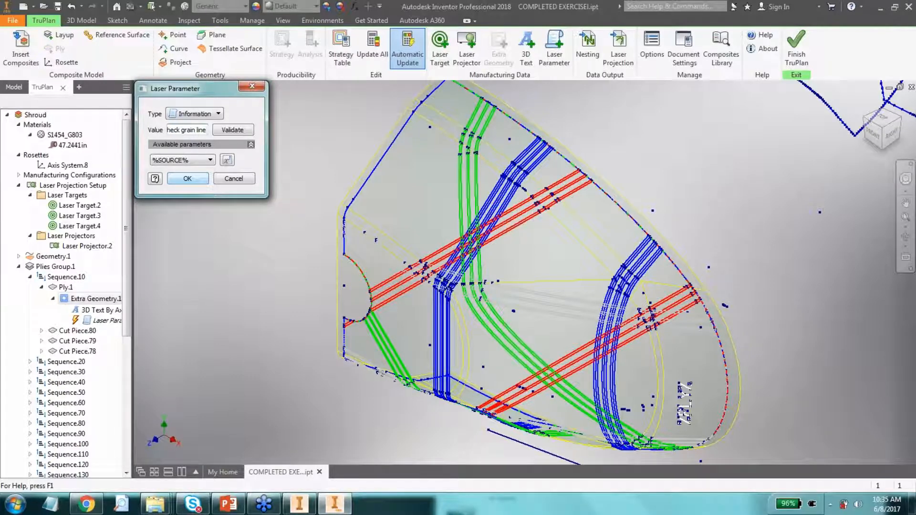
pyautogui.press('Return')
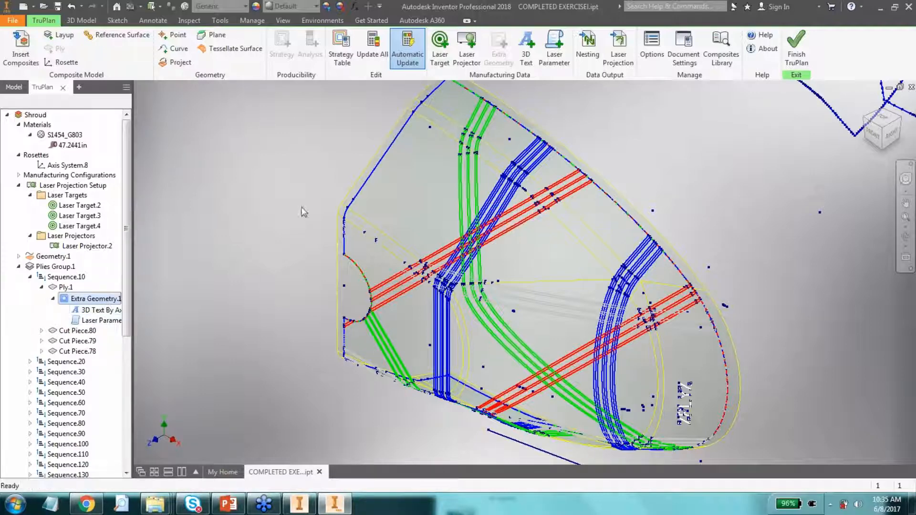
# Step: Add a second laser parameter to the same extra geometry, of type Note with the value "Double check grain"
pyautogui.click(555, 53)
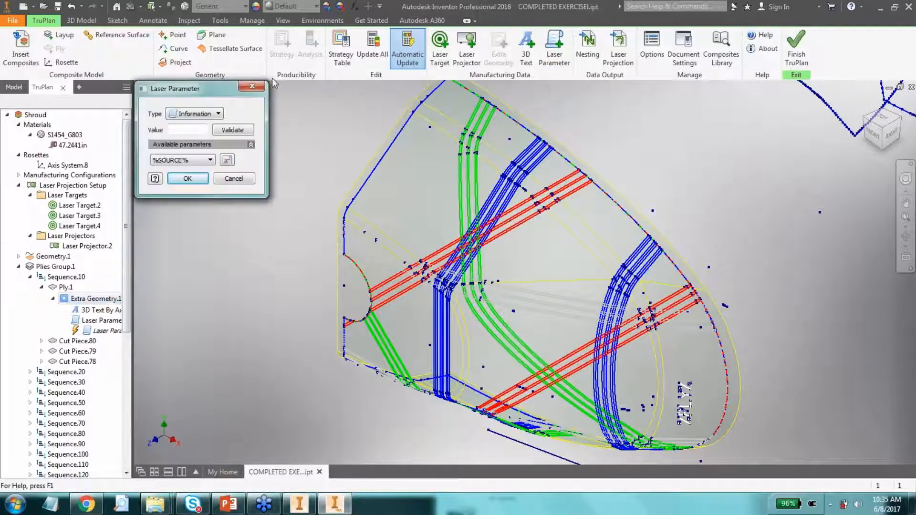
pyautogui.click(193, 118)
pyautogui.click(187, 159)
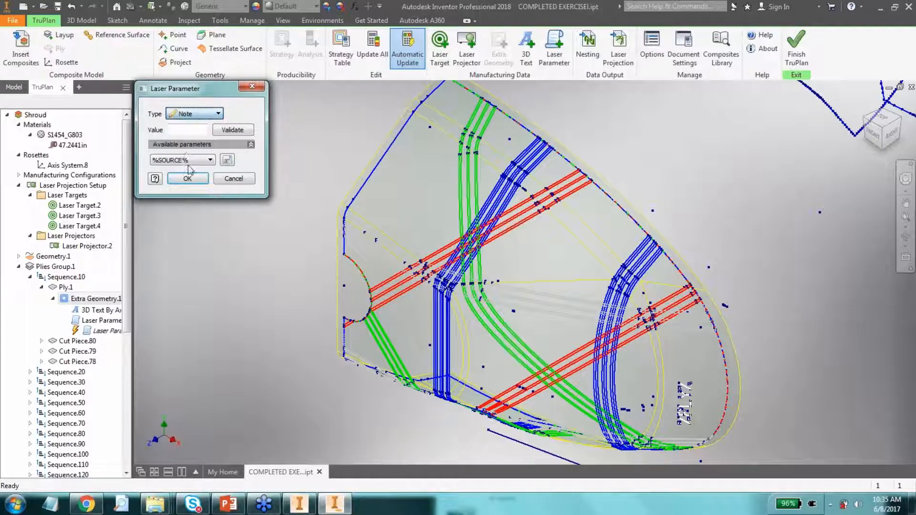
pyautogui.write('Dou')
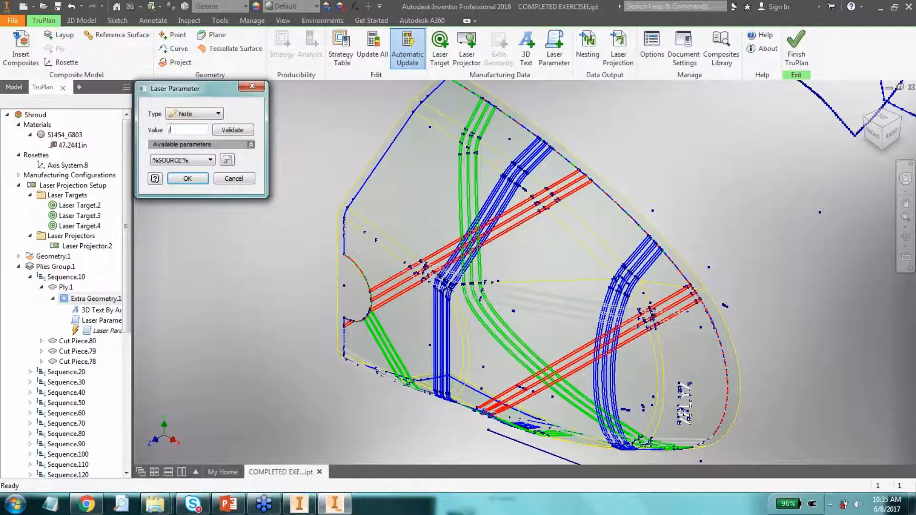
pyautogui.write('ble')
pyautogui.write(' check gra')
pyautogui.write('in')
pyautogui.click(188, 179)
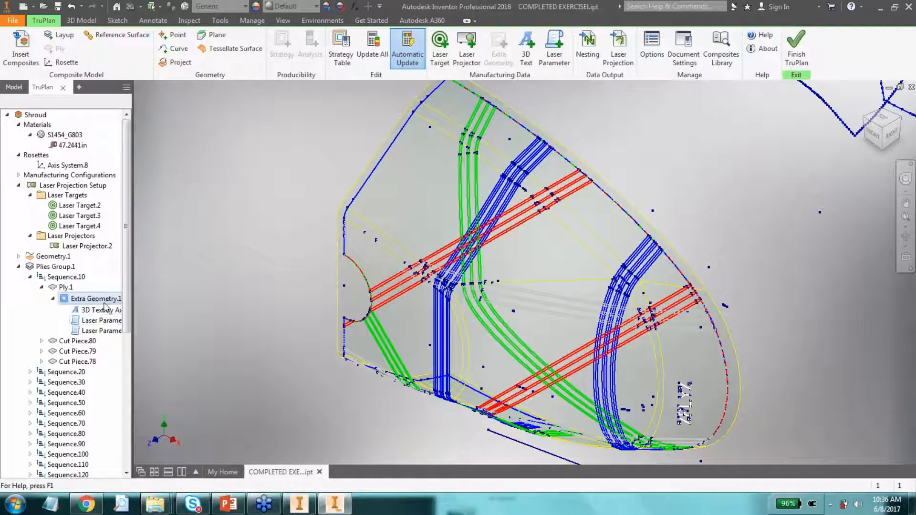
# Step: Highlight the two laser parameters under Ply.1's extra geometry in turn to review them in the tree
pyautogui.click(101, 322)
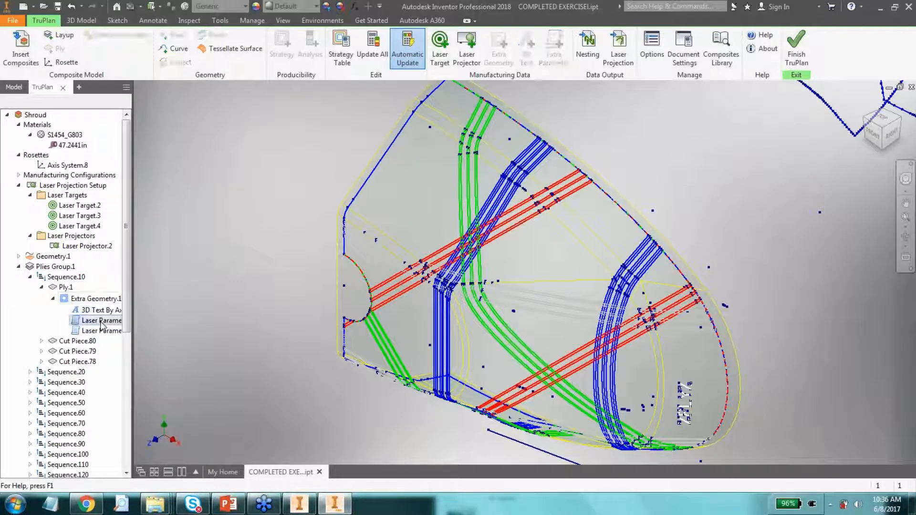
pyautogui.click(101, 331)
pyautogui.click(101, 322)
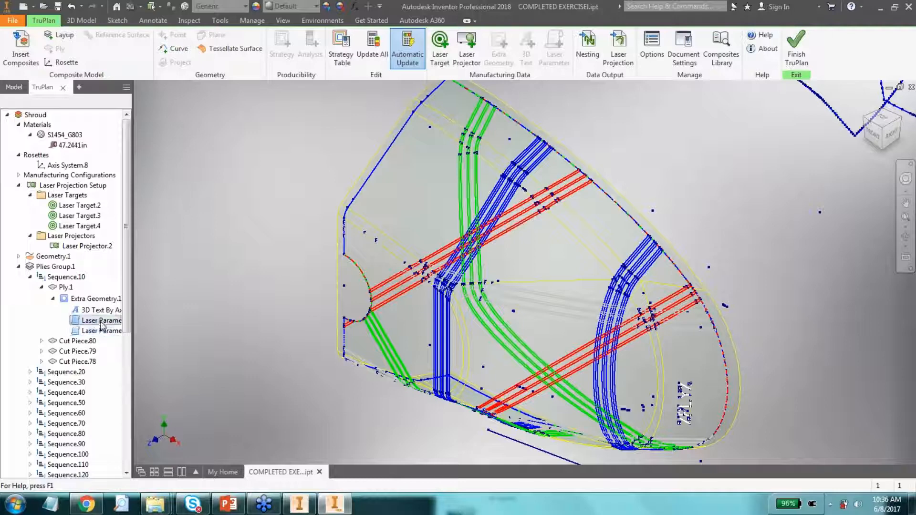
pyautogui.click(101, 331)
pyautogui.click(102, 323)
pyautogui.click(102, 331)
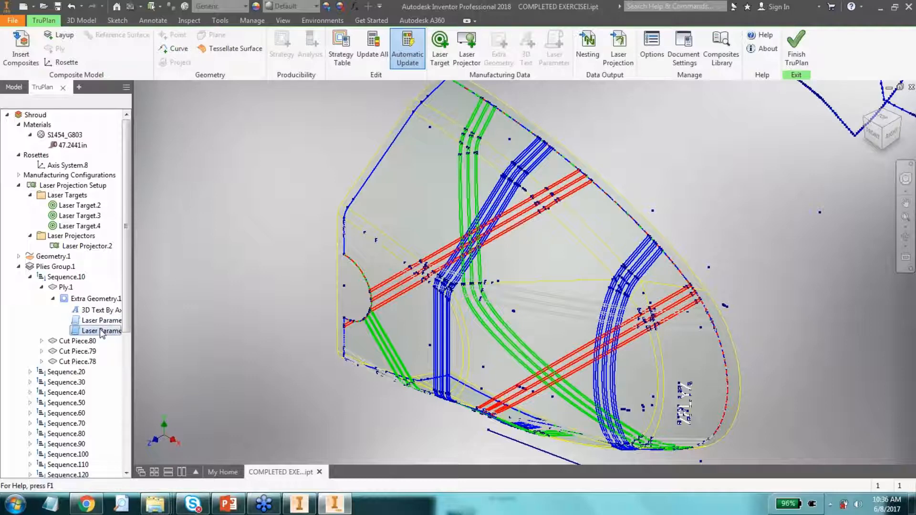
# Step: Add a Message laser parameter with the value "test" to Ply.1's Extra Geometry.1
pyautogui.click(115, 301)
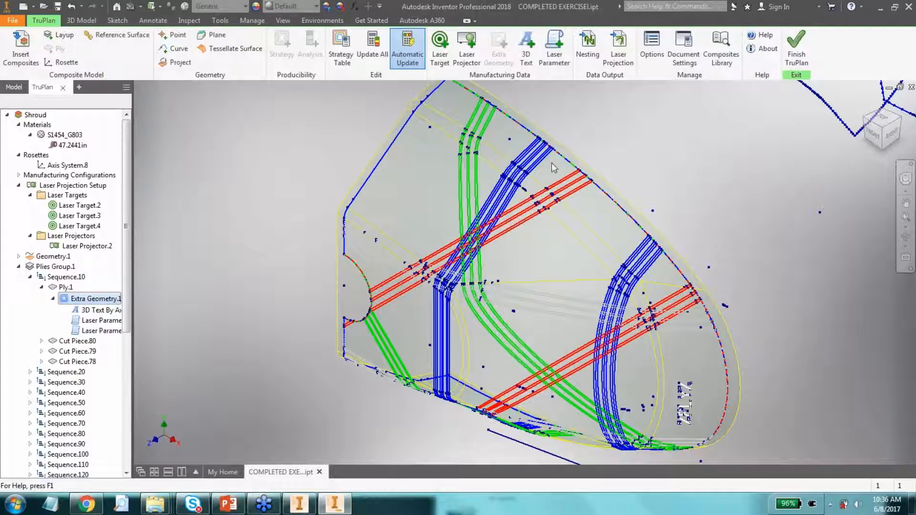
pyautogui.click(566, 60)
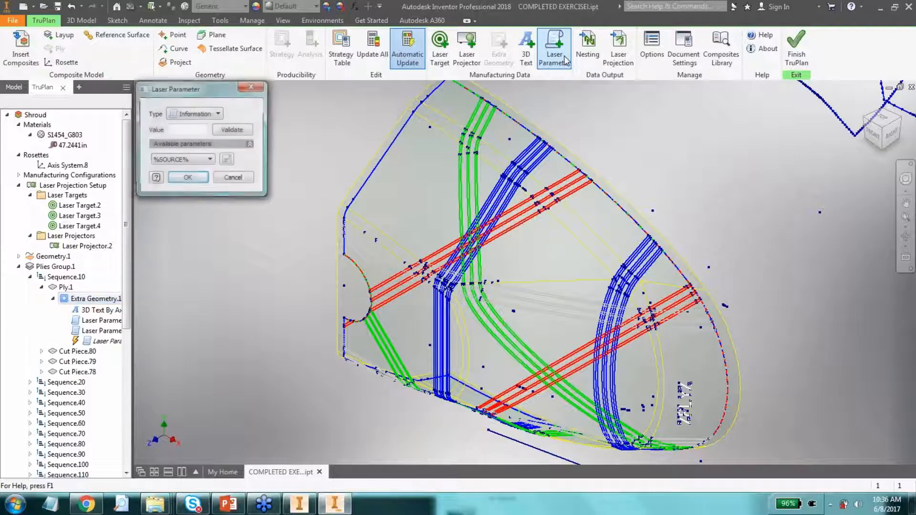
pyautogui.click(203, 114)
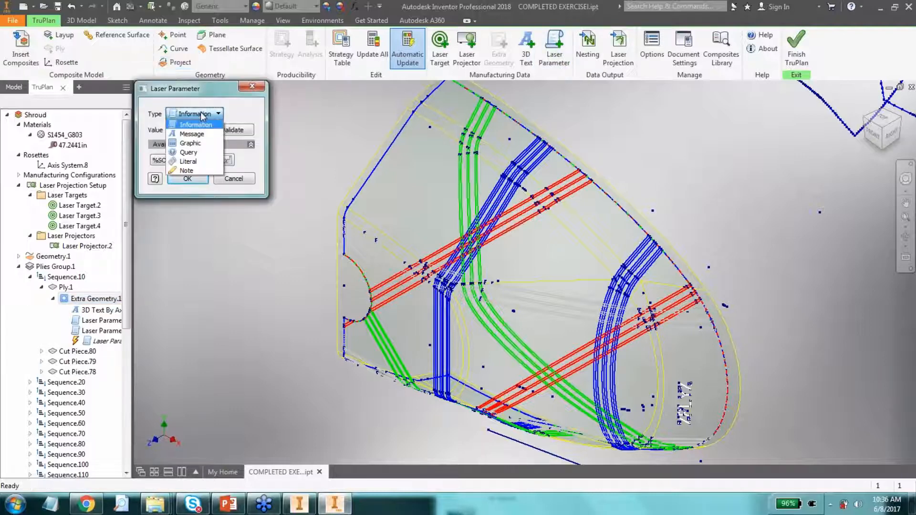
pyautogui.click(208, 136)
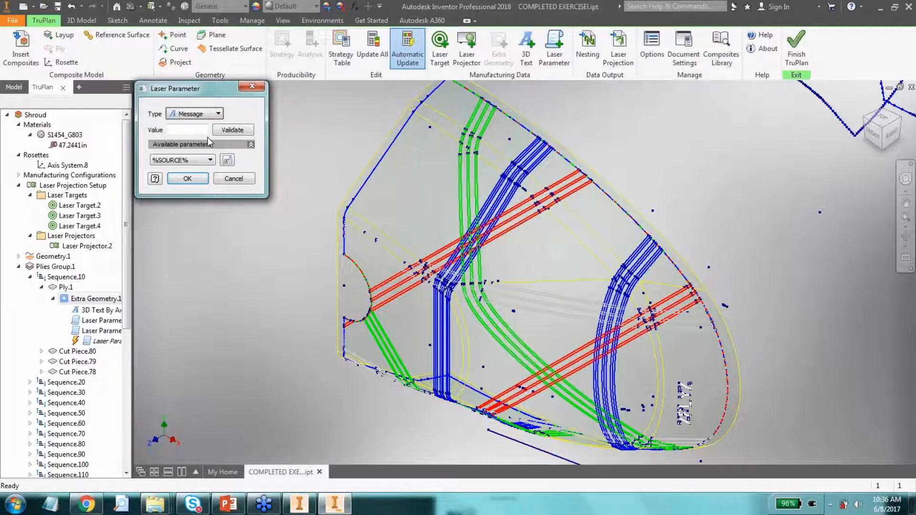
pyautogui.click(202, 131)
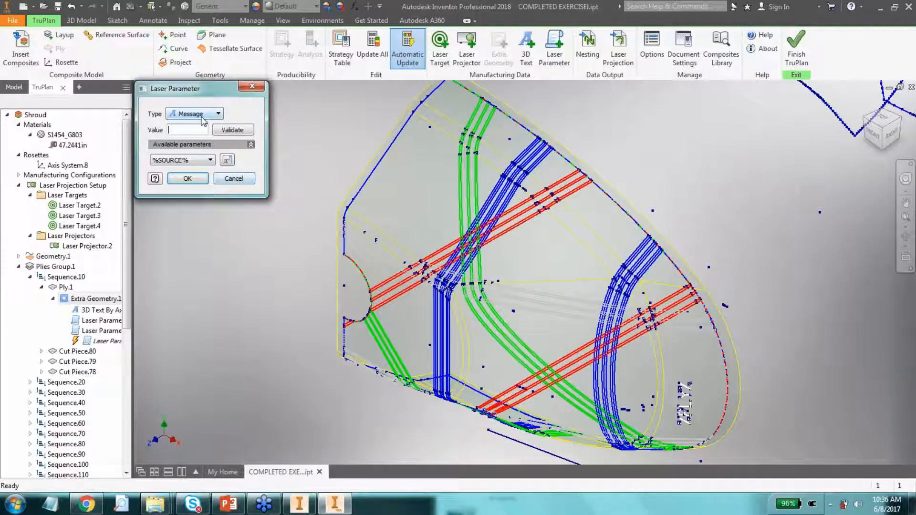
pyautogui.write('test')
pyautogui.click(202, 180)
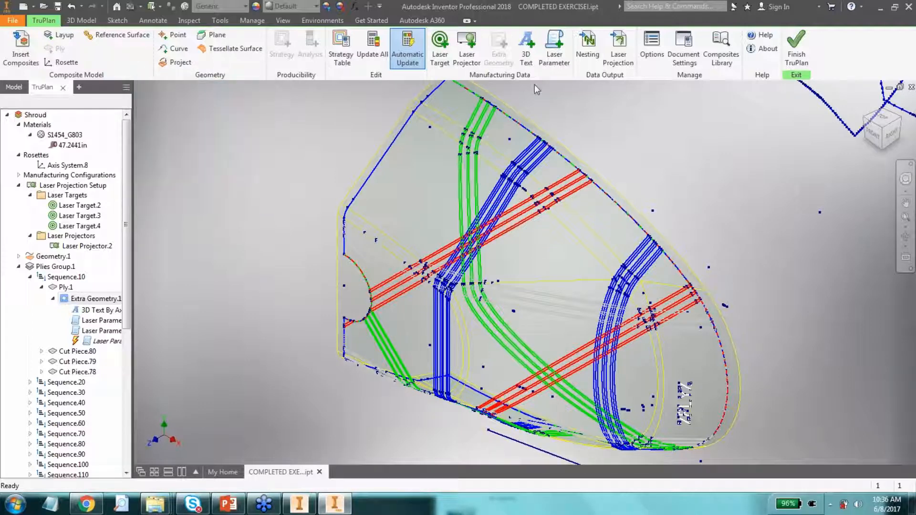
# Step: Add a Query laser parameter to the same extra geometry with the value "did you double chck grain?"
pyautogui.click(555, 53)
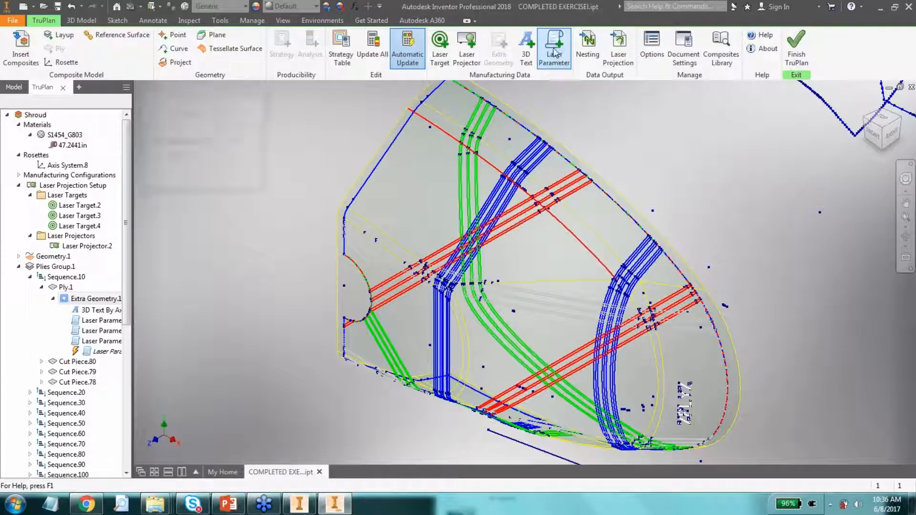
pyautogui.click(195, 114)
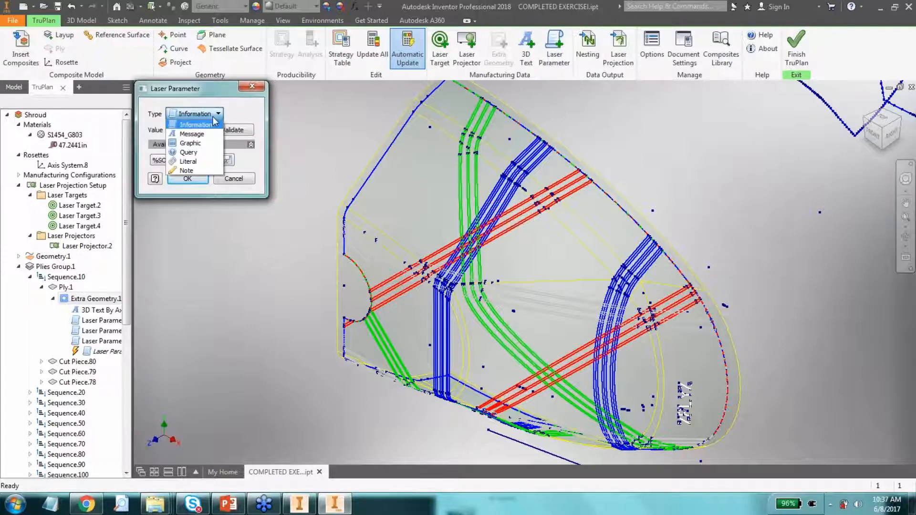
pyautogui.click(204, 152)
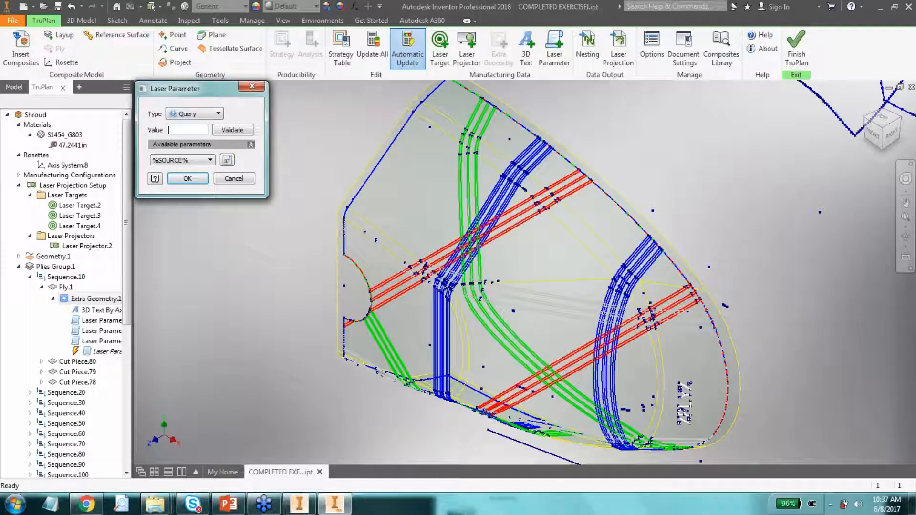
pyautogui.write('did you ')
pyautogui.write('double chck')
pyautogui.write(' grain')
pyautogui.write('?')
pyautogui.click(189, 178)
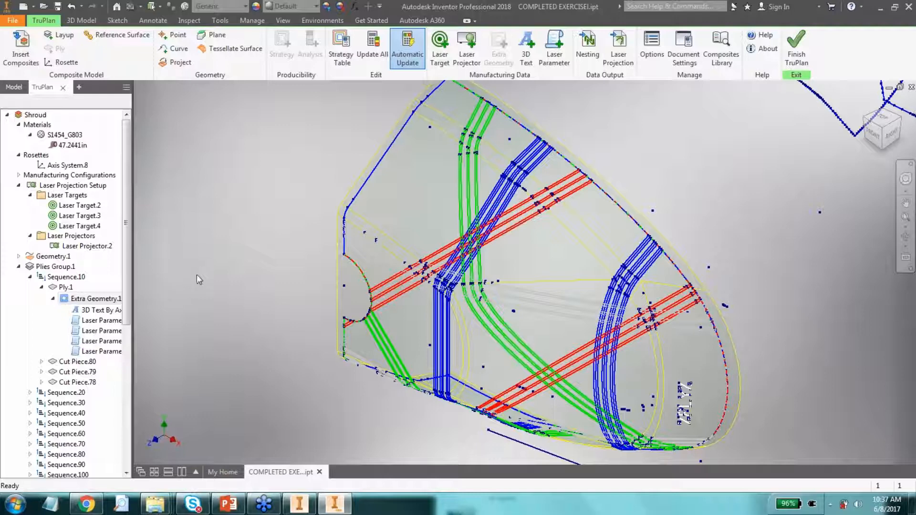
# Step: Add a Literal laser parameter whose value is "Author:" followed by the author's first name
pyautogui.click(554, 50)
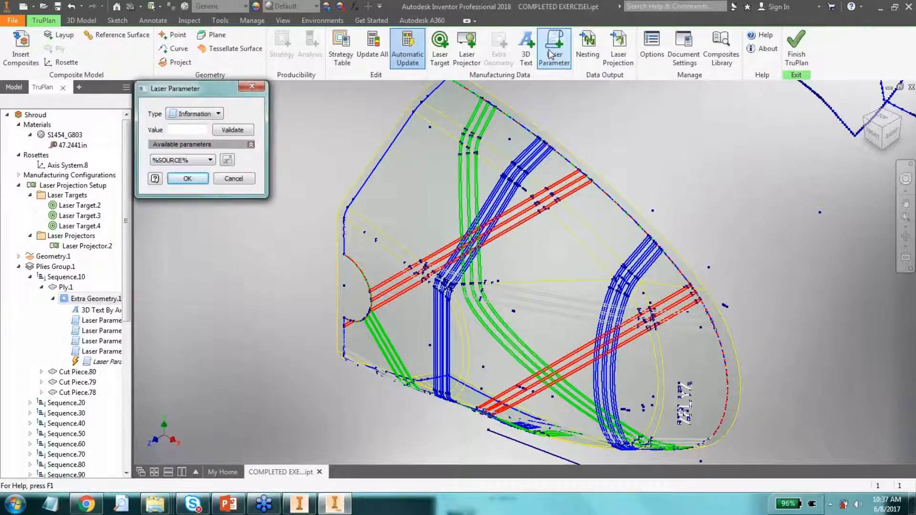
pyautogui.click(194, 114)
pyautogui.click(189, 161)
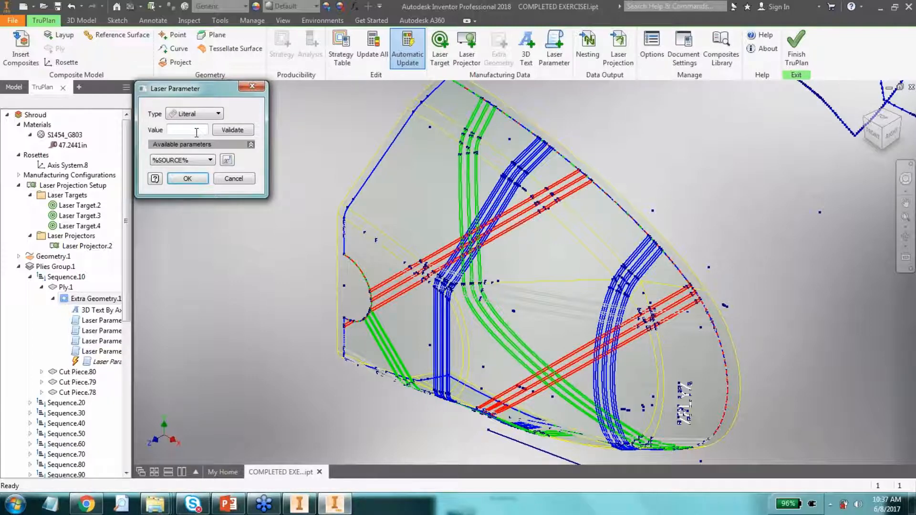
pyautogui.write('Author')
pyautogui.write(': Anthony')
pyautogui.click(187, 178)
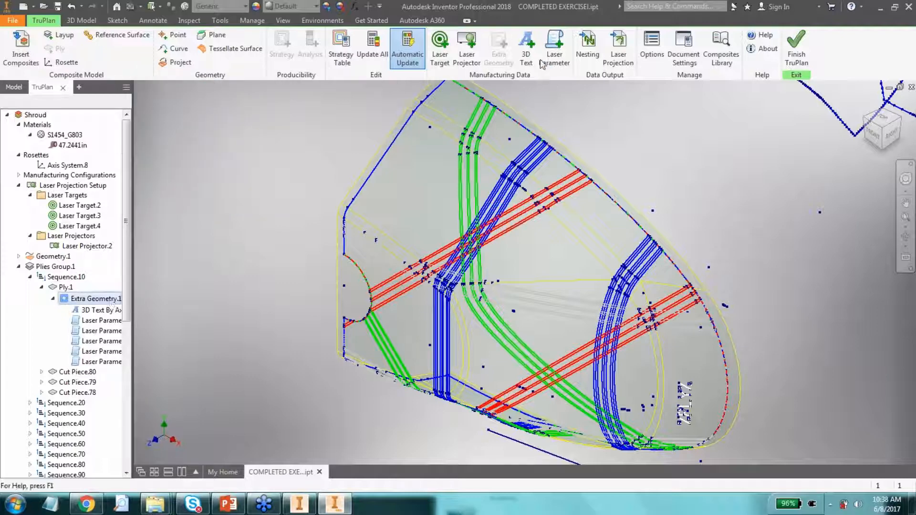
# Step: Add an Information laser parameter with the value "part 12345" to Ply.1's extra geometry
pyautogui.click(555, 54)
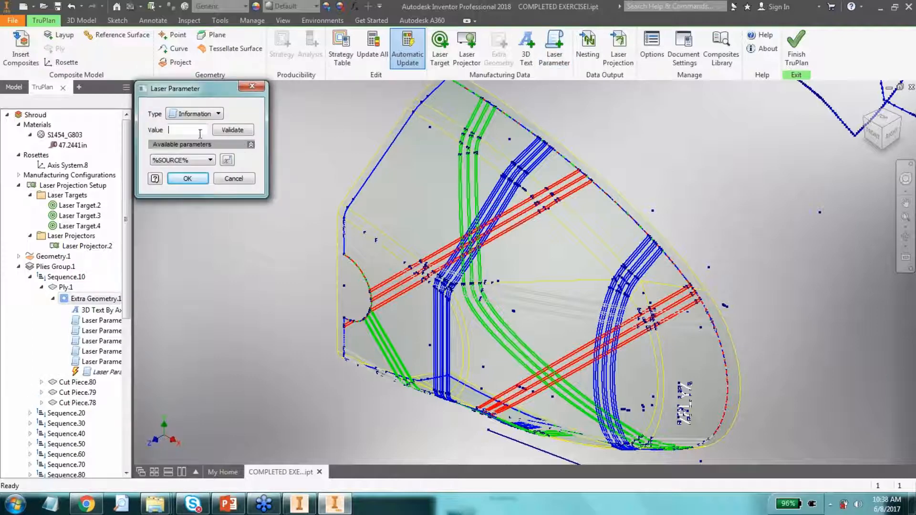
pyautogui.click(200, 133)
pyautogui.write('part 12345')
pyautogui.click(173, 182)
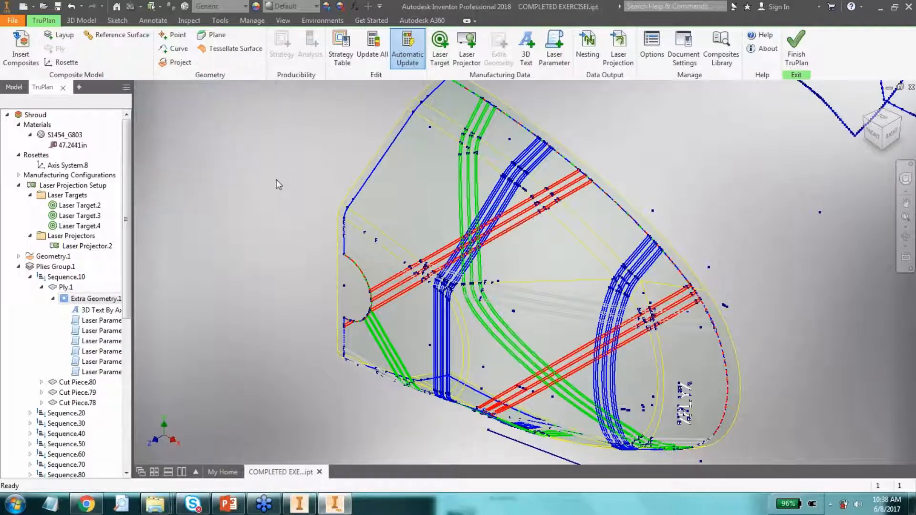
# Step: Add another Information laser parameter with the value "Today is 6-8-2017"
pyautogui.click(559, 65)
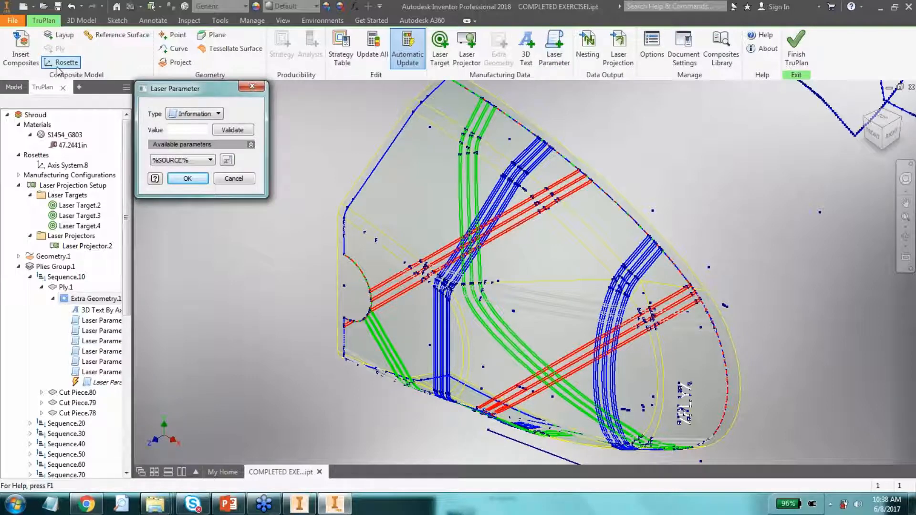
pyautogui.click(182, 132)
pyautogui.write('Today is')
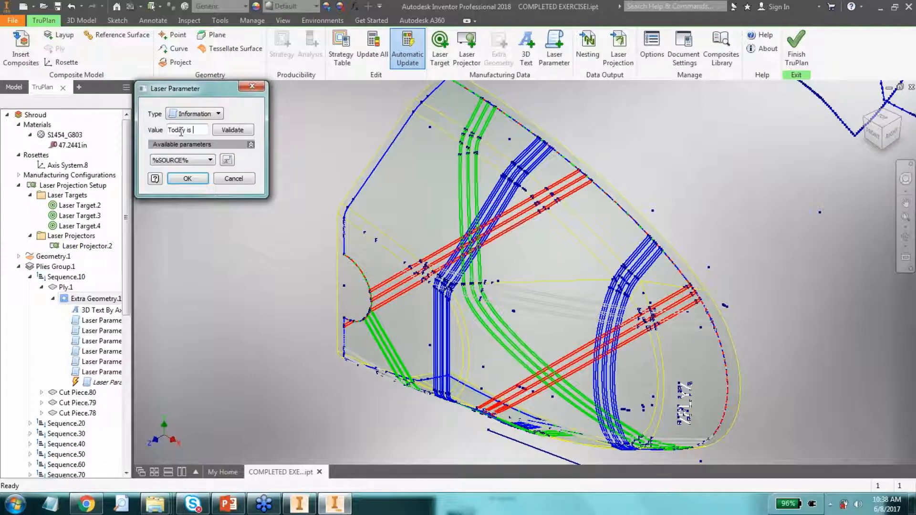
pyautogui.write(' 6-8')
pyautogui.write('-2017')
pyautogui.click(197, 179)
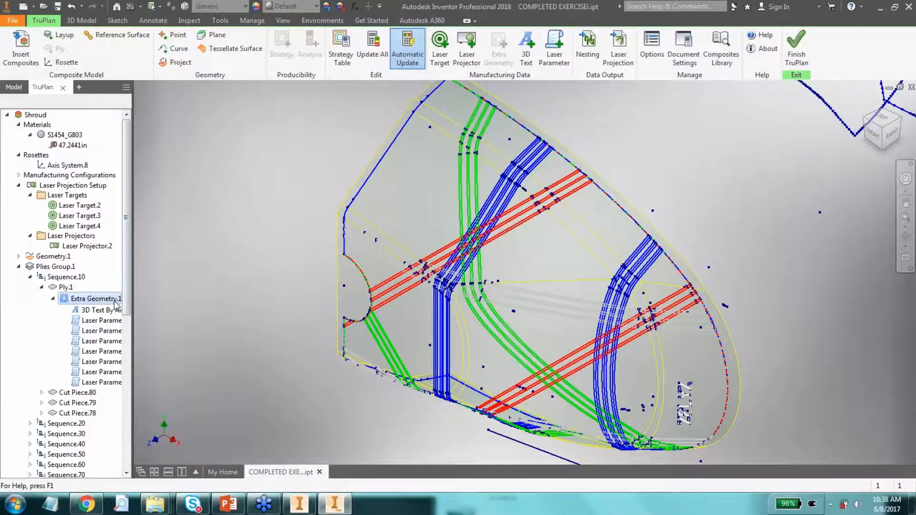
# Step: Start a laser parameter of type Graphic for Extra Geometry.1 and enter ply1.jpg as its value
pyautogui.click(565, 58)
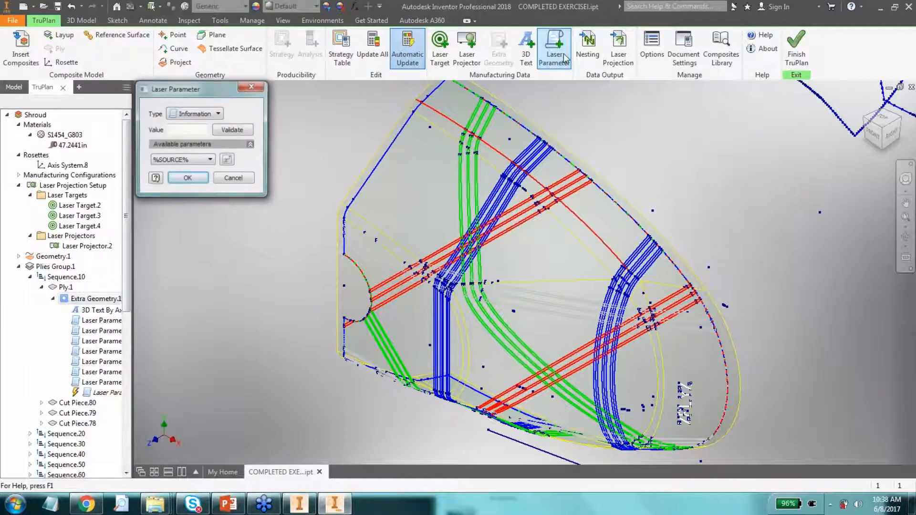
pyautogui.click(173, 118)
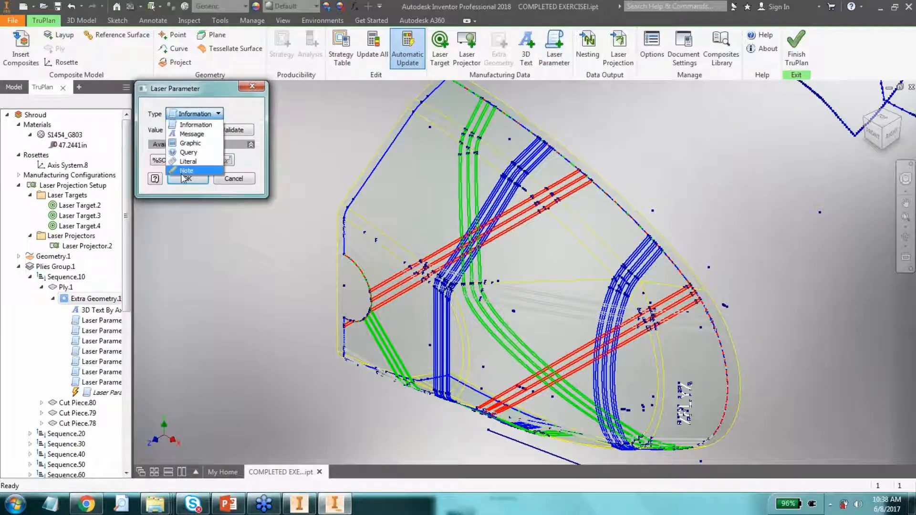
pyautogui.click(193, 143)
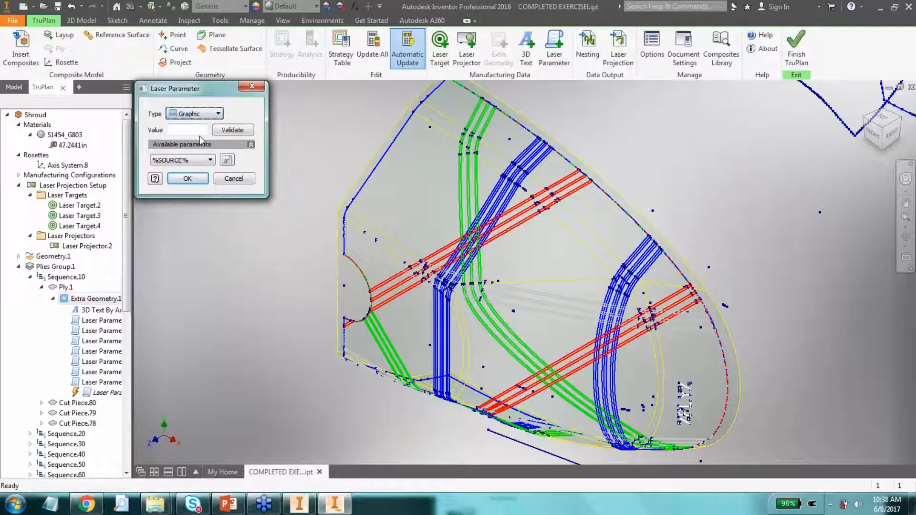
pyautogui.click(202, 129)
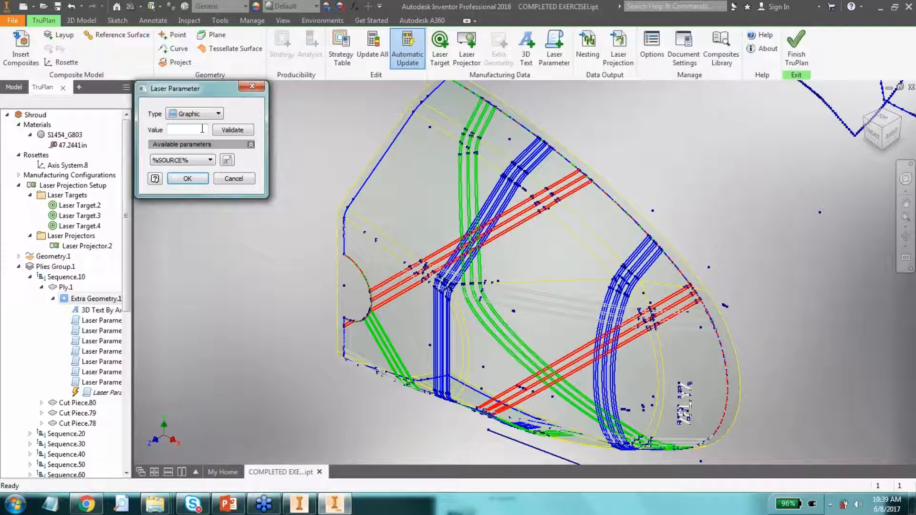
pyautogui.write('ply.1')
pyautogui.write('pg')
pyautogui.click(177, 129)
pyautogui.write('1')
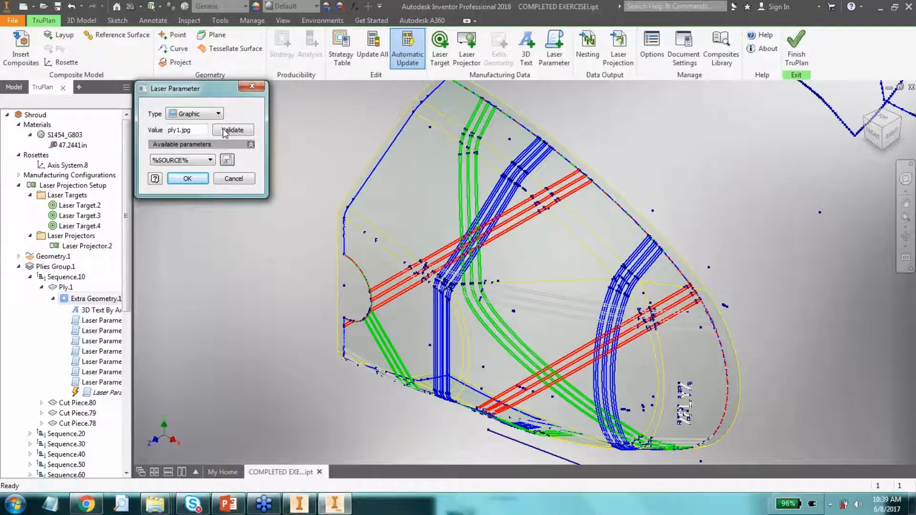
# Step: Replace the Graphic parameter's value with the full path C:\images\ply1.jpg
pyautogui.moveTo(198, 127); pyautogui.dragTo(138, 125)
pyautogui.write('C:\\imag')
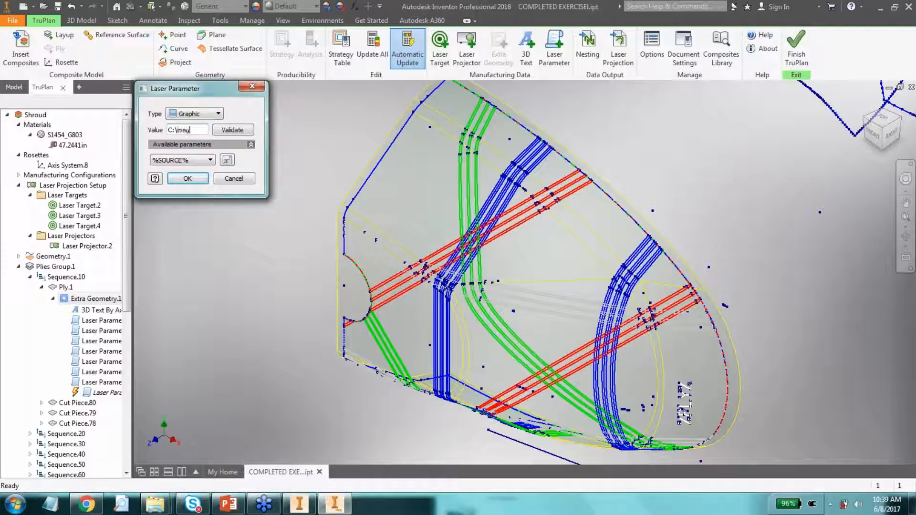
pyautogui.write('es\\ply1.jpg')
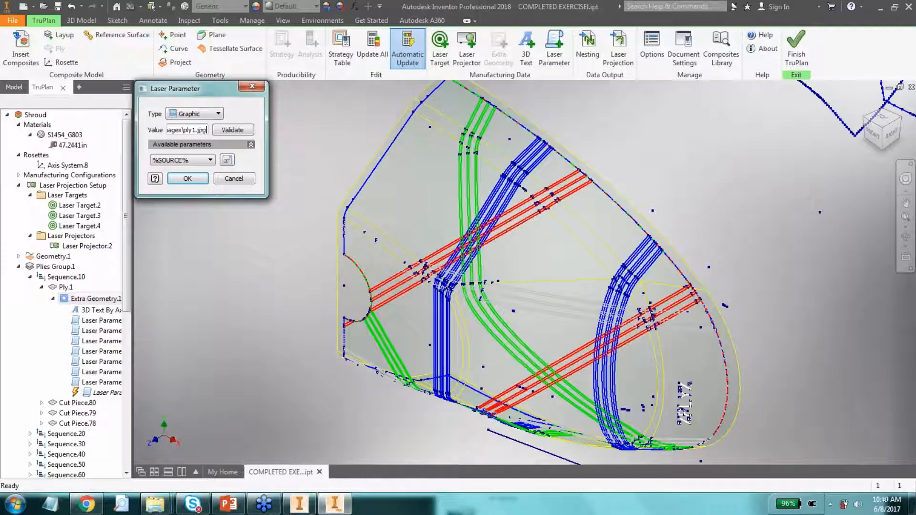
# Step: Try changing the image file's extension in the path to tif
pyautogui.press('BackSpace')
pyautogui.write('p')
pyautogui.press('BackSpace')
pyautogui.write('tif')
# Step: Replace the file name in the path with %PLY%.jpg after C:\images\ and create the Graphic laser parameter
pyautogui.press('BackSpace')
pyautogui.press('BackSpace')
pyautogui.press('BackSpace')
pyautogui.press('BackSpace')
pyautogui.press('BackSpace')
pyautogui.press('BackSpace')
pyautogui.press('BackSpace')
pyautogui.press('BackSpace')
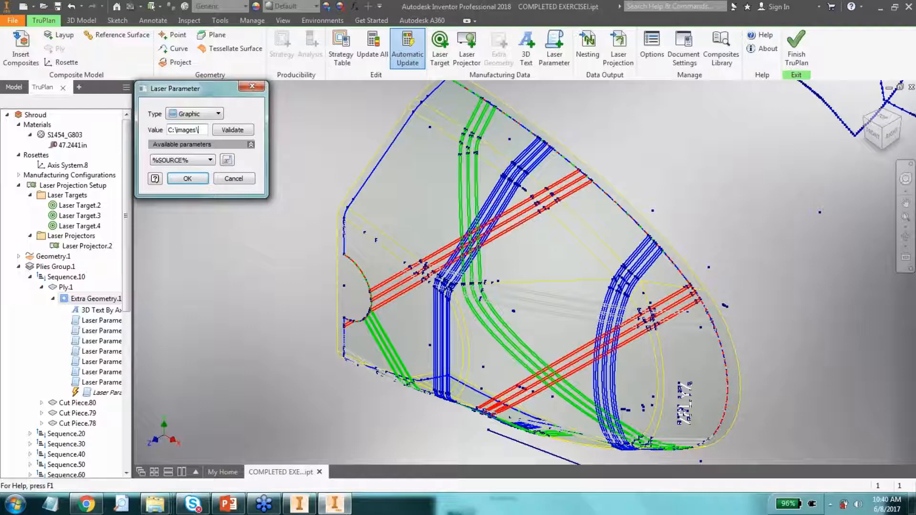
pyautogui.write('%PLY%.jpg')
pyautogui.click(188, 178)
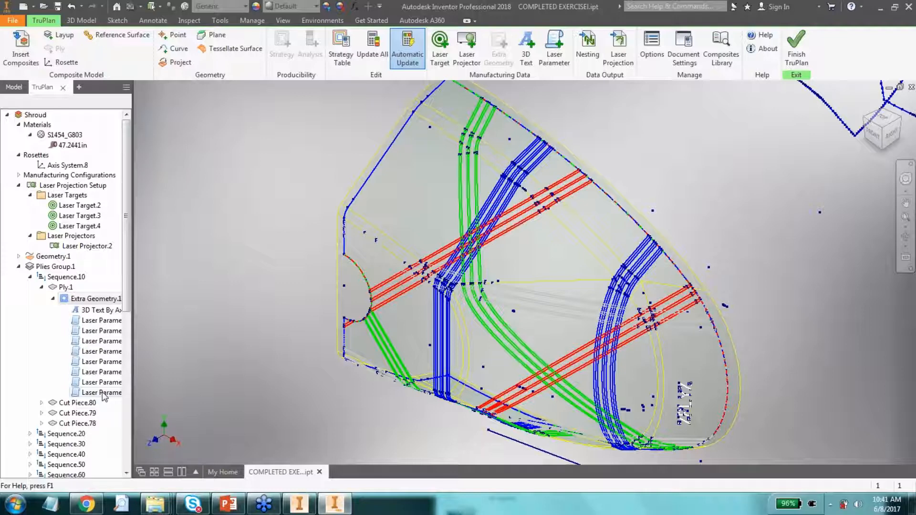
# Step: Review the values of the Query and Literal laser parameters under Ply.1's extra geometry, closing each without changes
pyautogui.scroll(-1, 97, 397)
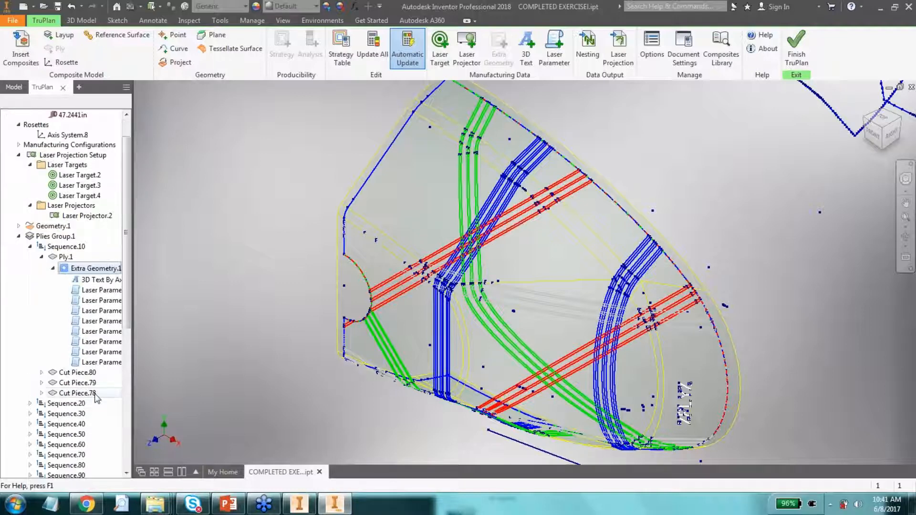
pyautogui.scroll(-1, 97, 397)
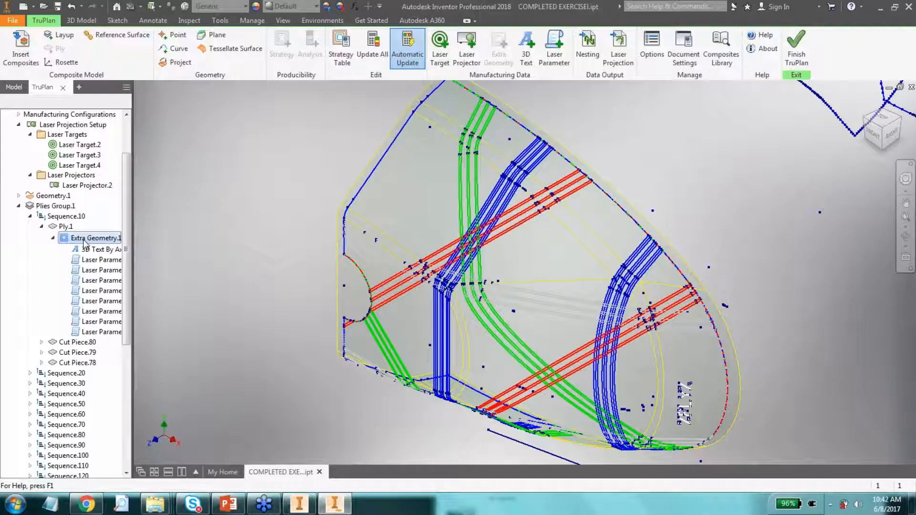
pyautogui.doubleClick(91, 291)
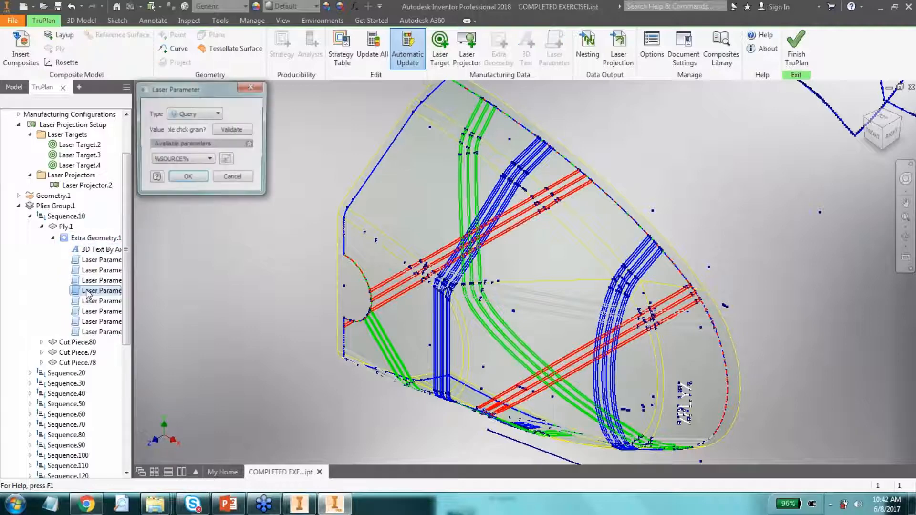
pyautogui.click(234, 179)
pyautogui.doubleClick(113, 300)
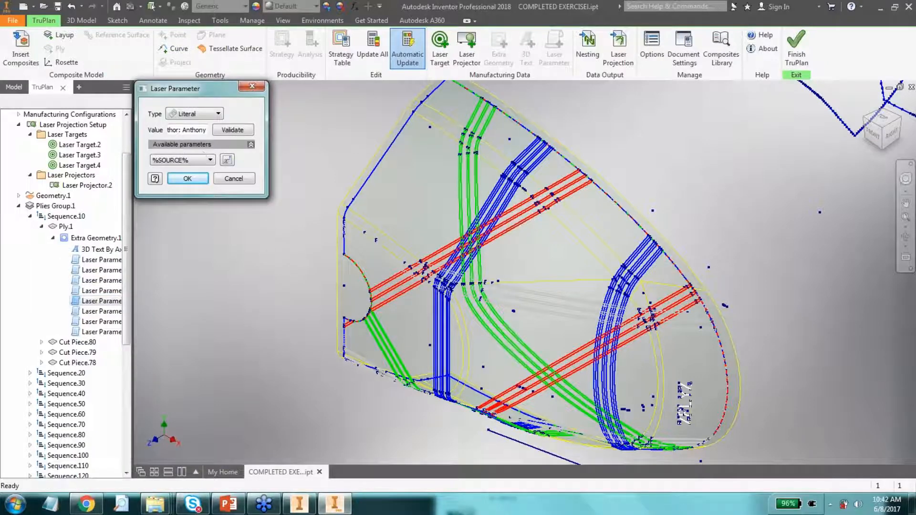
pyautogui.moveTo(201, 130); pyautogui.dragTo(128, 121)
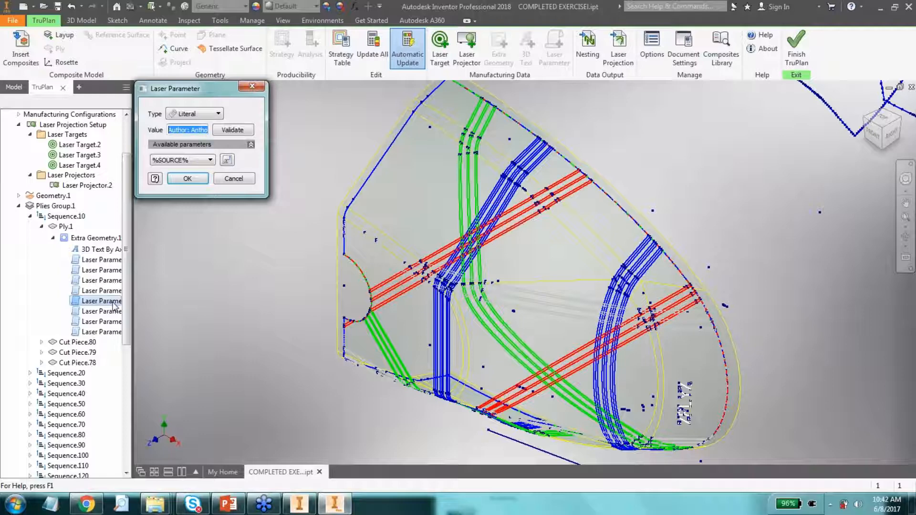
pyautogui.click(235, 179)
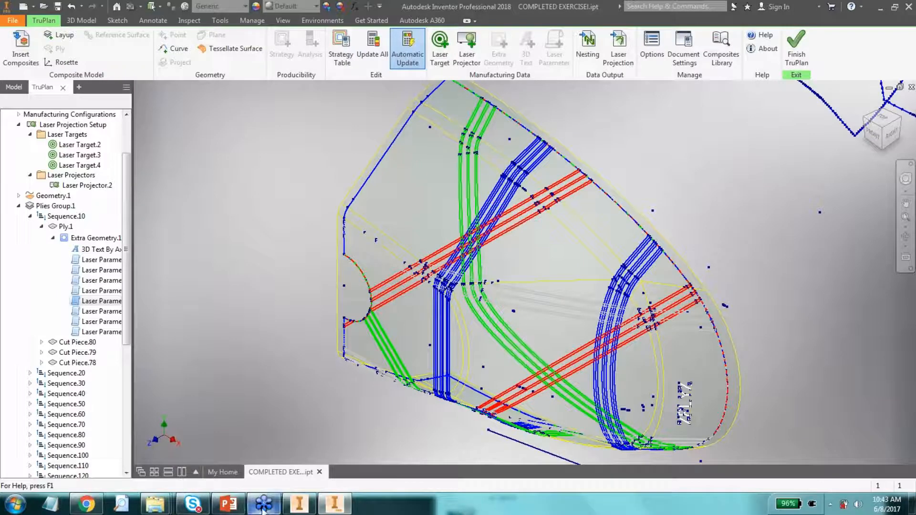
pyautogui.moveTo(264, 507)
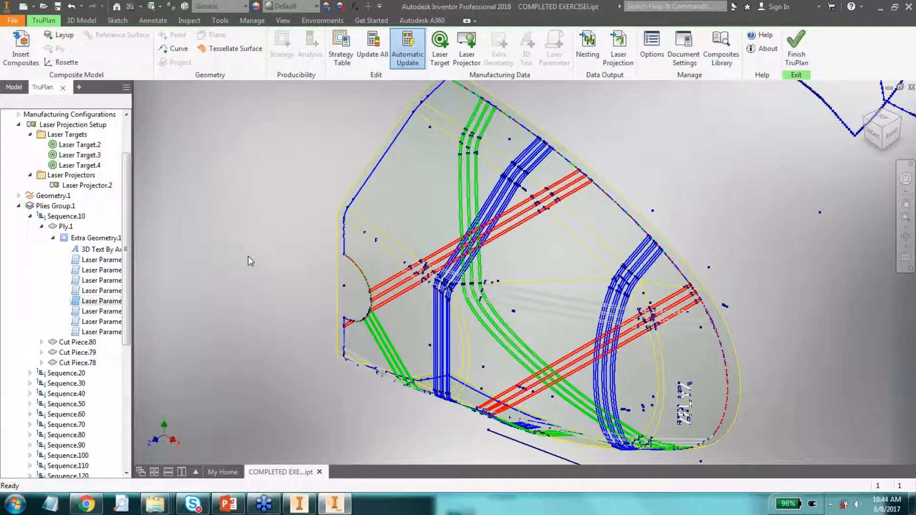
pyautogui.scroll(3, 248, 256)
pyautogui.scroll(-10, 248, 257)
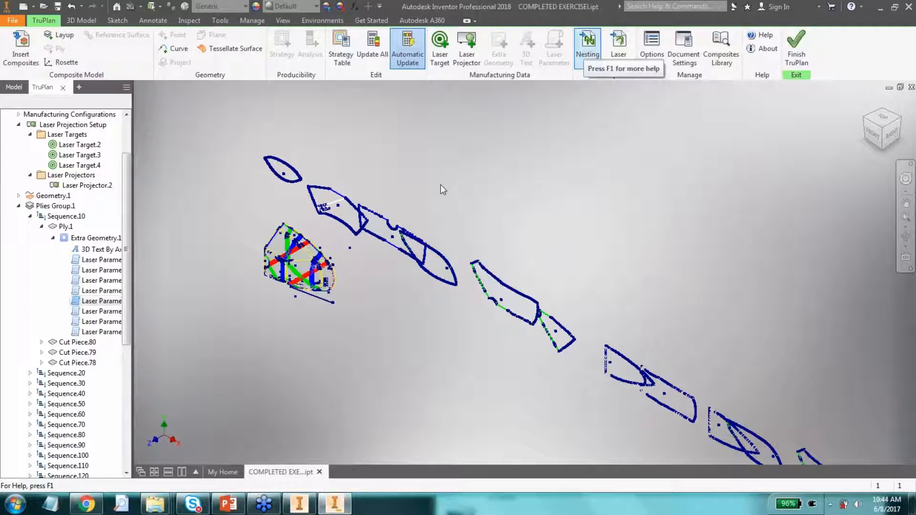
# Step: Switch to the PowerPoint presentation and show slide 12, Webinar 103
pyautogui.click(241, 507)
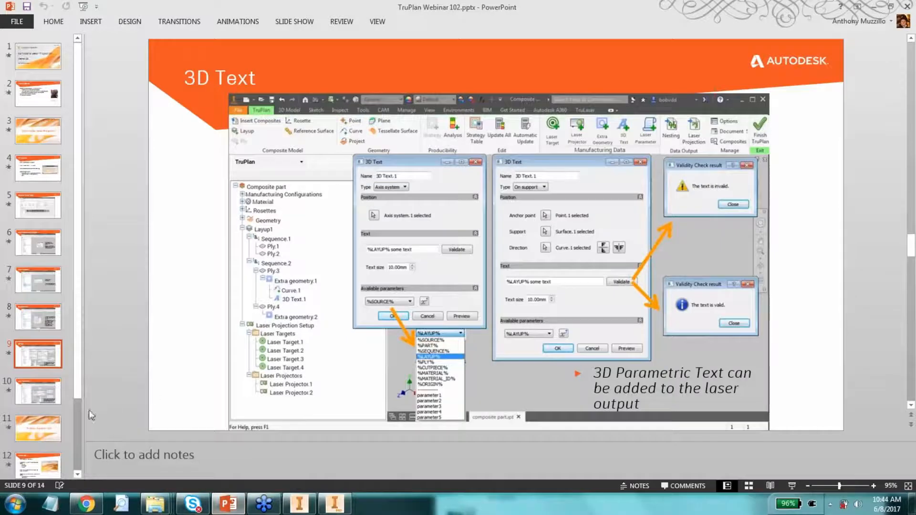
pyautogui.click(53, 398)
pyautogui.click(47, 432)
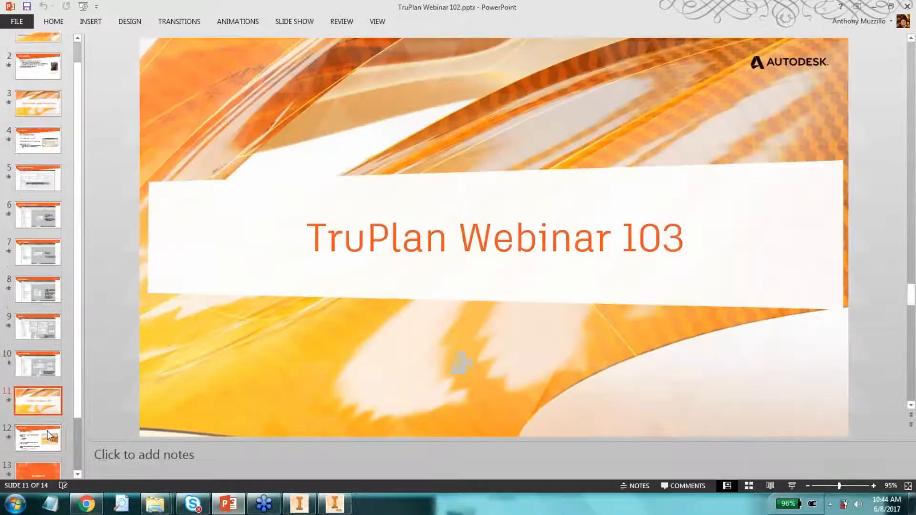
pyautogui.scroll(-1, 47, 432)
pyautogui.click(46, 438)
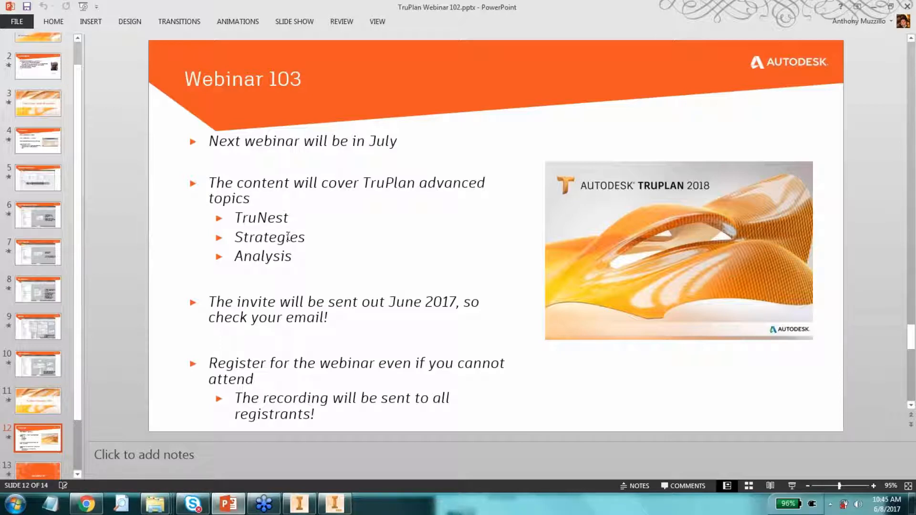
# Step: Switch back to the COMPLETED EXERCISE part in Inventor
pyautogui.click(299, 504)
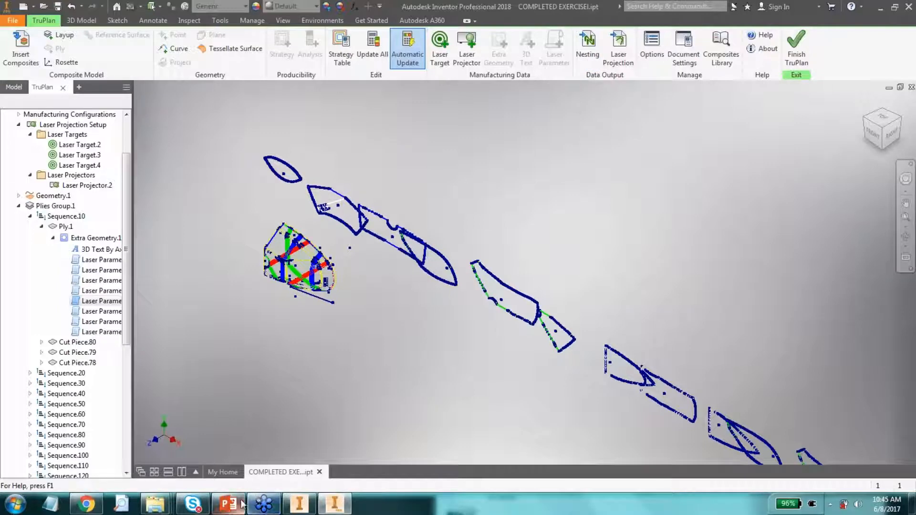
pyautogui.moveTo(241, 505)
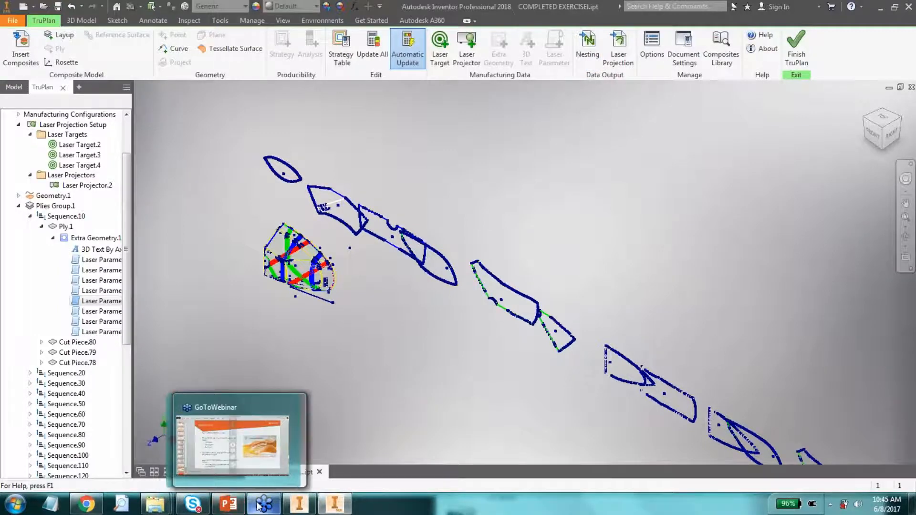
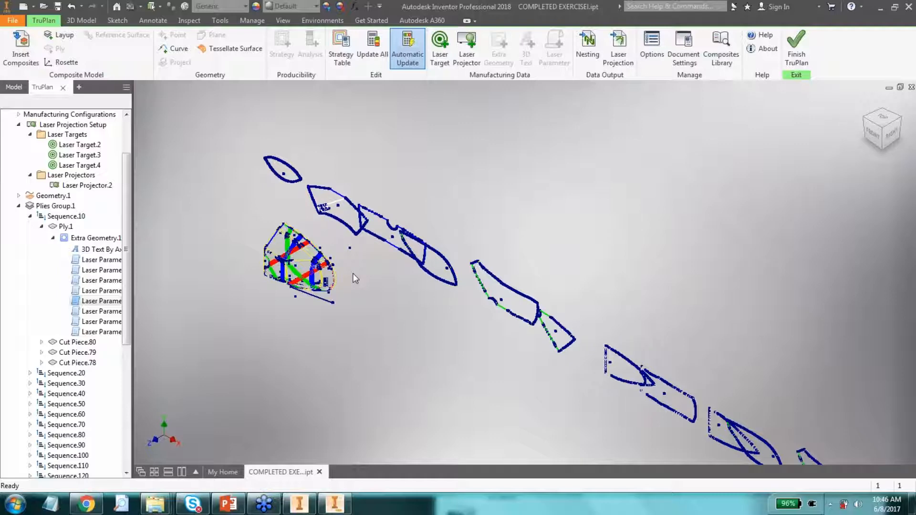
pyautogui.click(818, 224)
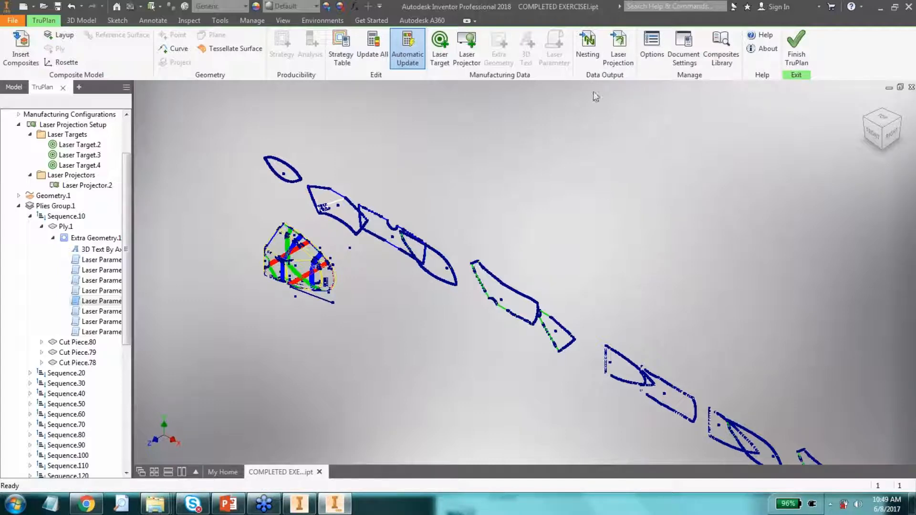
pyautogui.click(467, 64)
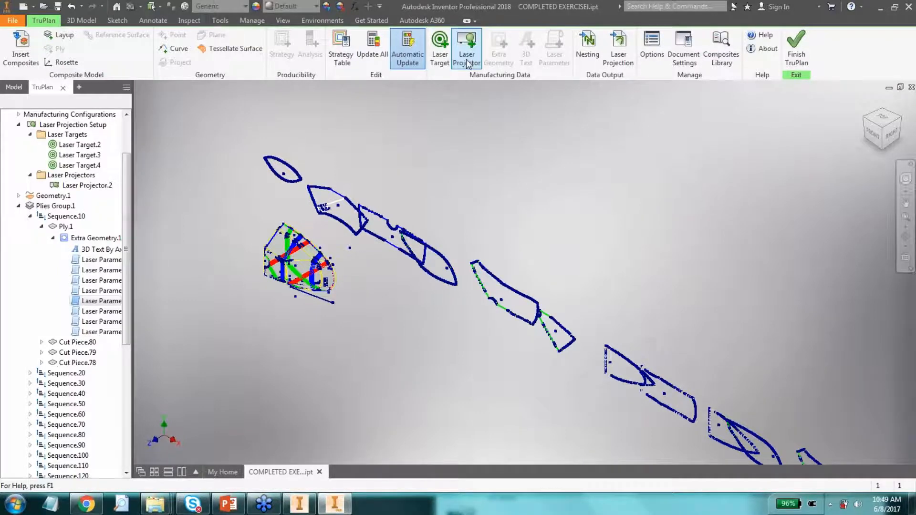
pyautogui.click(291, 162)
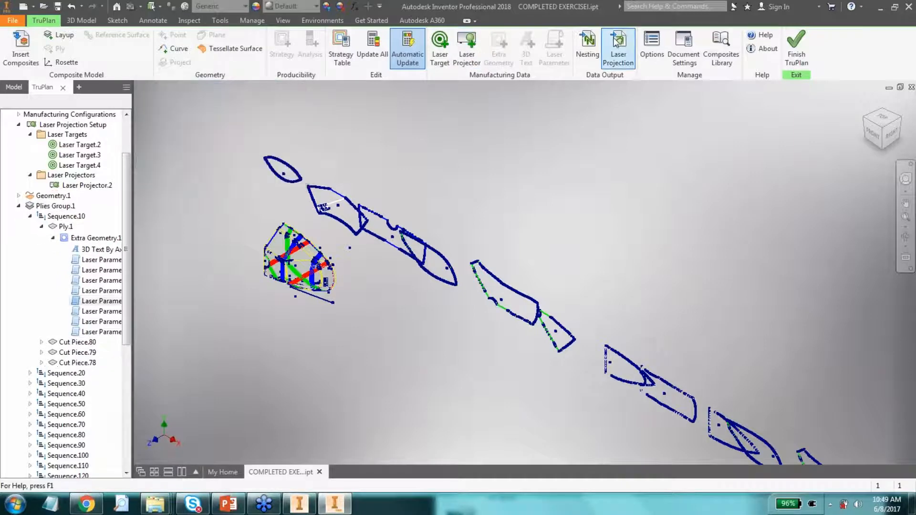
# Step: Review the Shroud's laser projection data settings for DXF output and close them without generating a file
pyautogui.click(618, 48)
pyautogui.moveTo(592, 109); pyautogui.dragTo(233, 108)
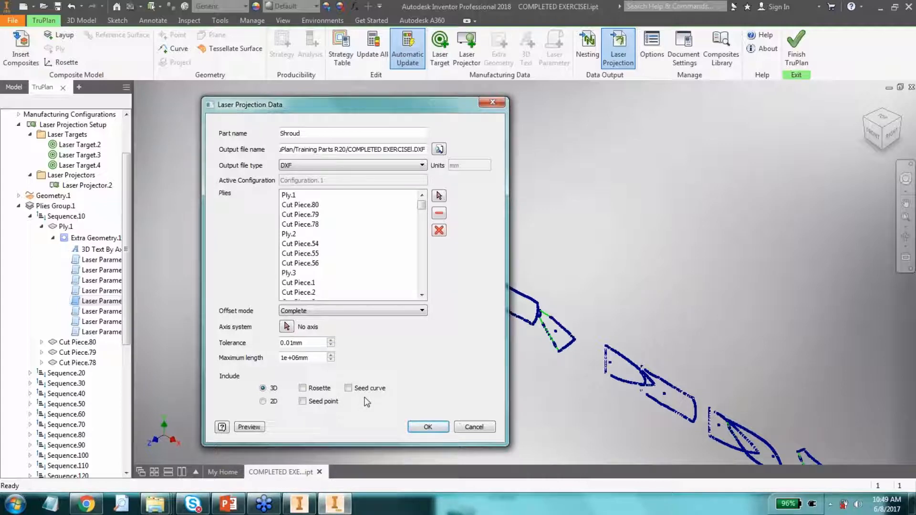
pyautogui.click(469, 428)
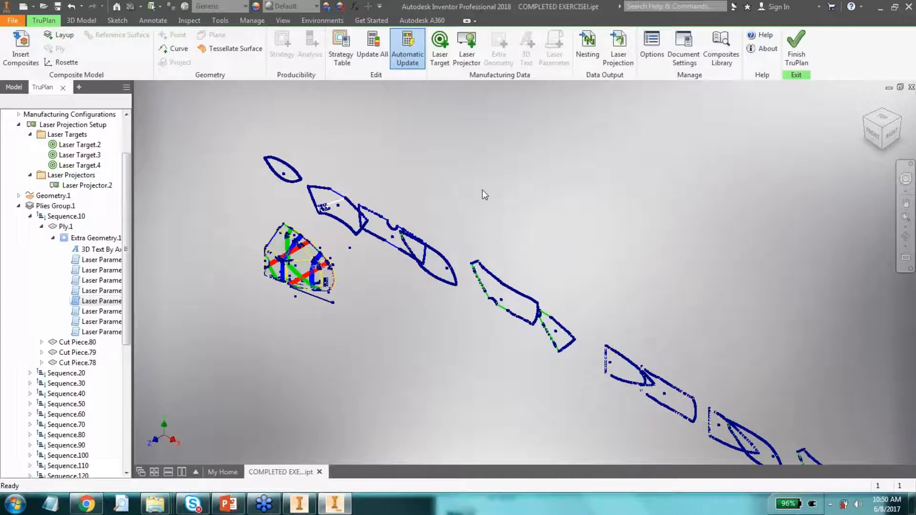
# Step: Generate the Shroud's laser projection data with the output file type set to Virtek
pyautogui.click(629, 62)
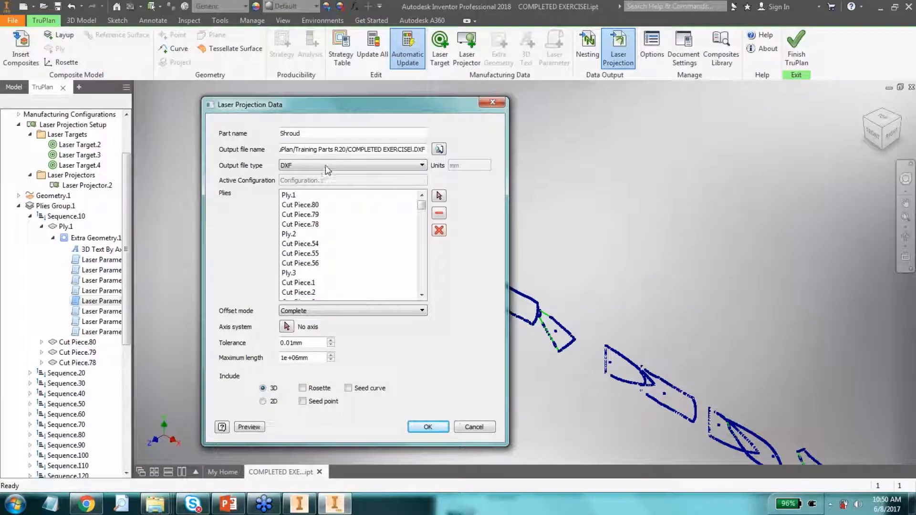
pyautogui.click(329, 172)
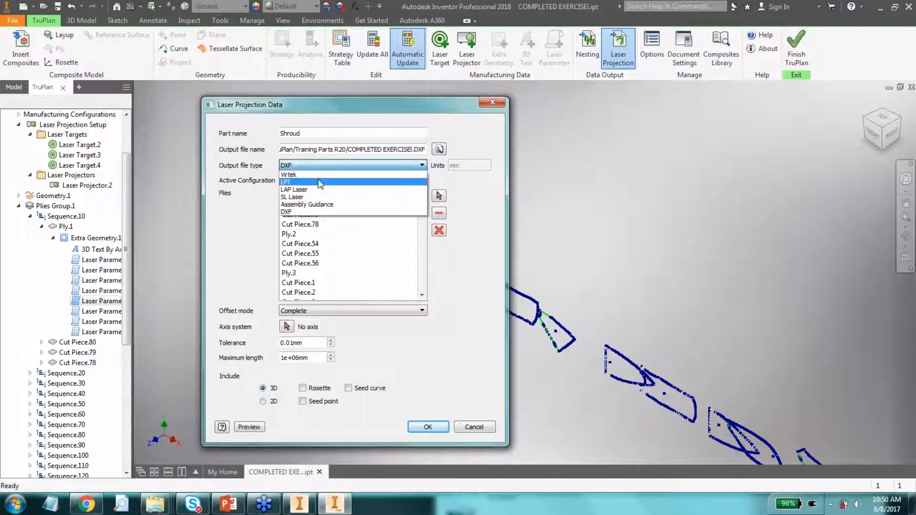
pyautogui.click(320, 180)
pyautogui.click(425, 427)
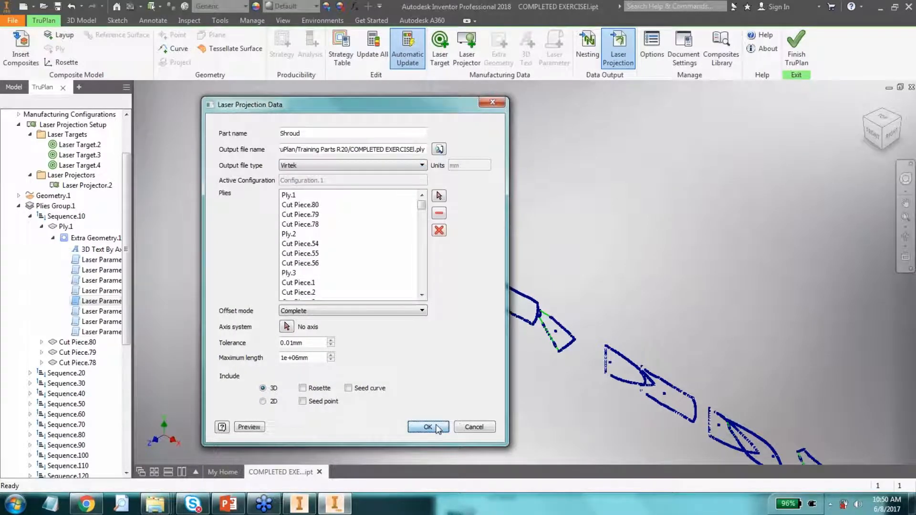
pyautogui.click(432, 276)
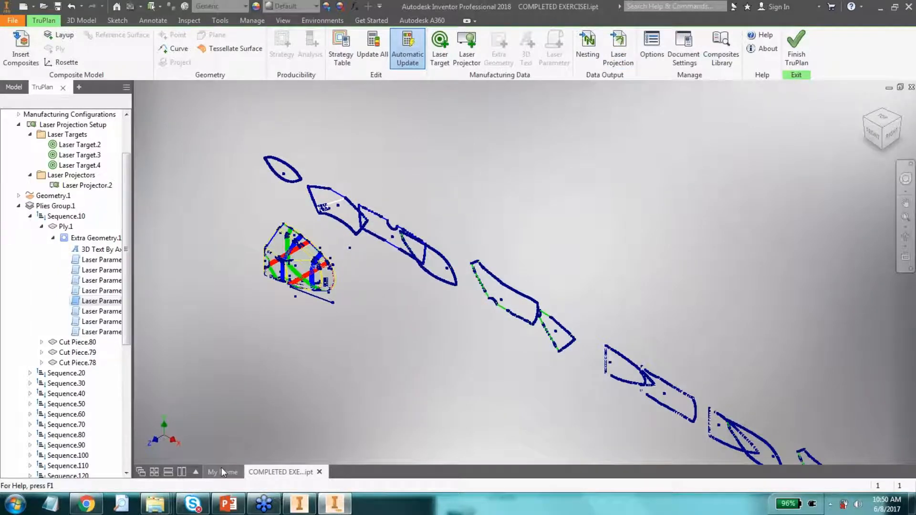
# Step: Review the Virtek laser projection data settings and the Laser Projection Output options, closing both without changes
pyautogui.moveTo(221, 468)
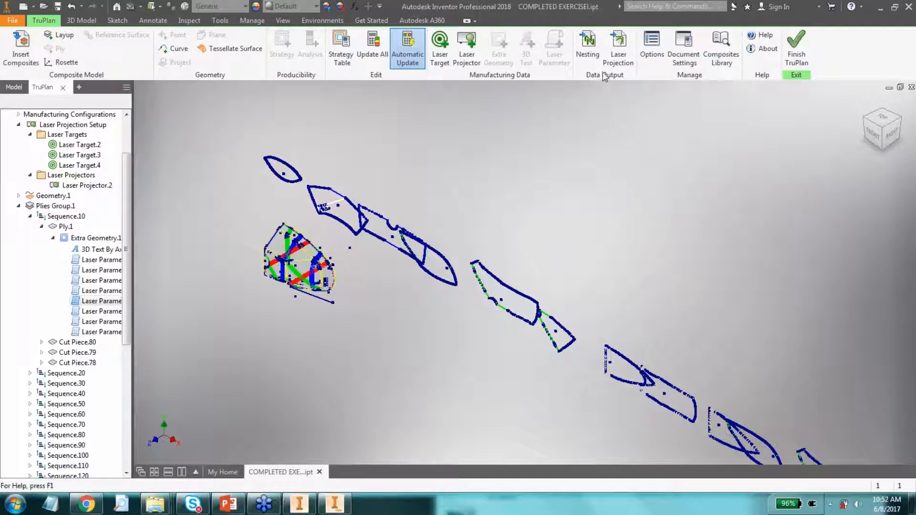
pyautogui.click(618, 61)
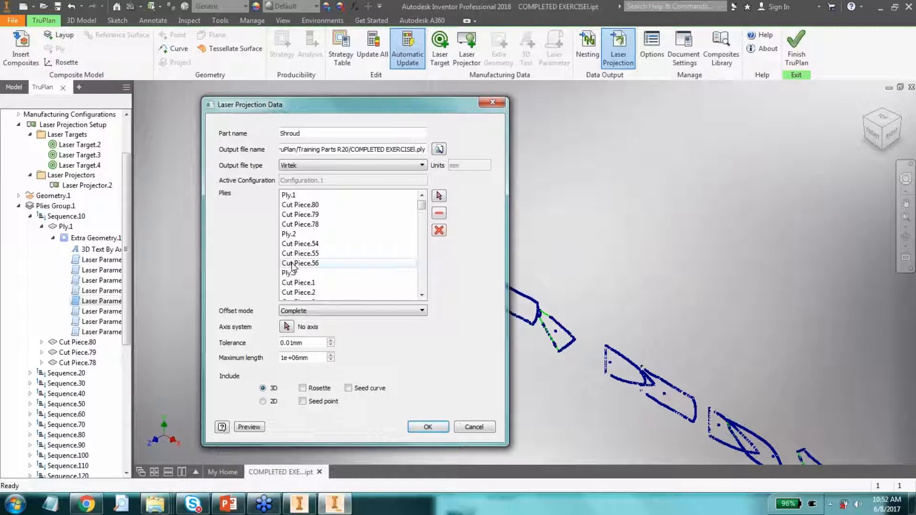
pyautogui.click(476, 428)
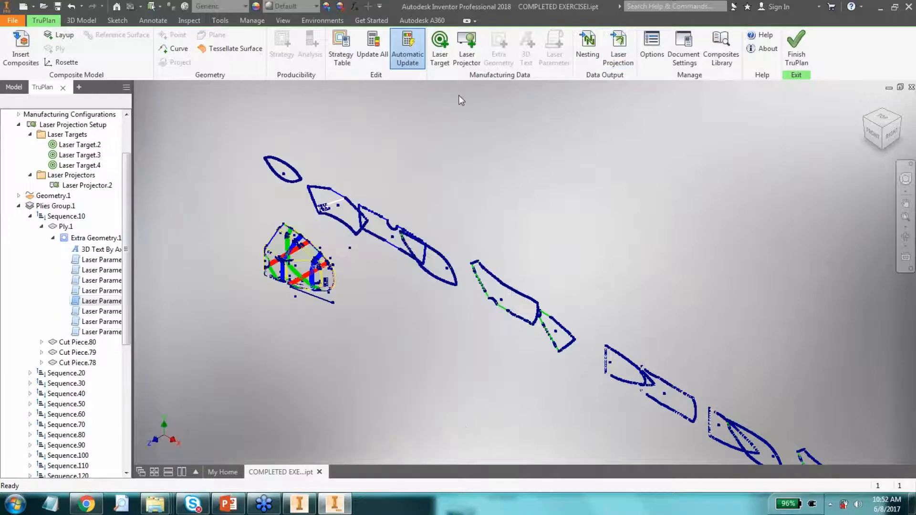
pyautogui.click(657, 58)
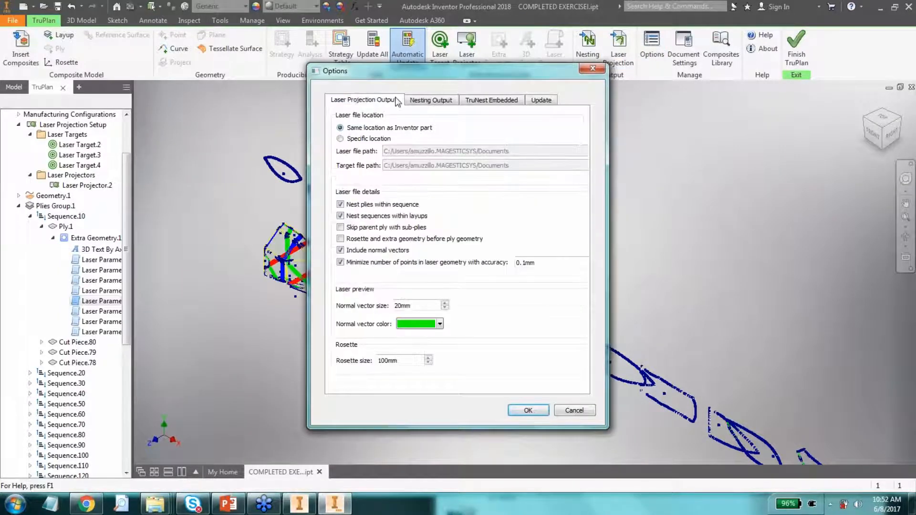
pyautogui.click(363, 100)
pyautogui.click(574, 410)
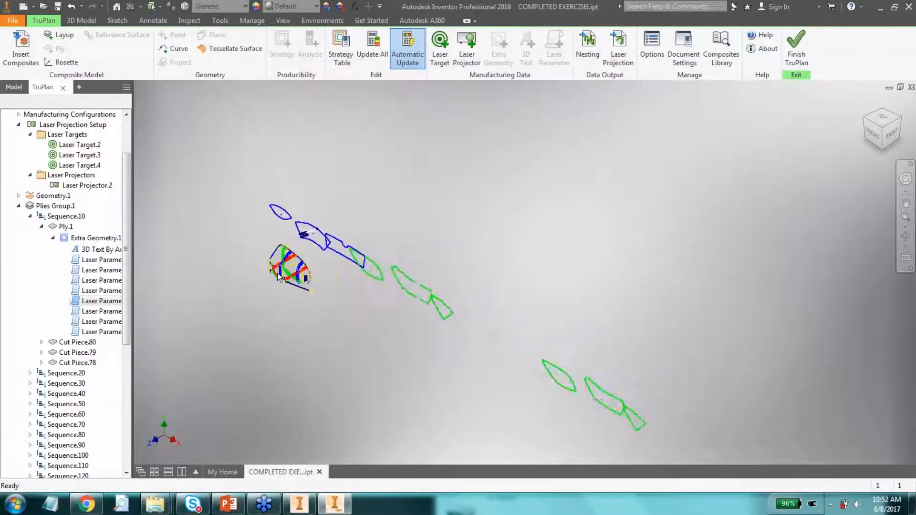
# Step: Examine the Shroud's faces and laser curves up close around the corner where the faces meet
pyautogui.scroll(5, 281, 272)
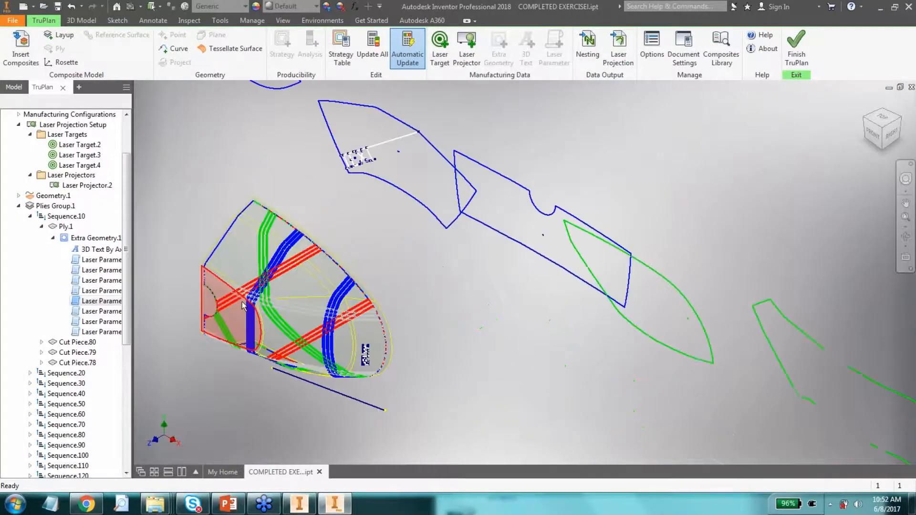
pyautogui.scroll(5, 243, 305)
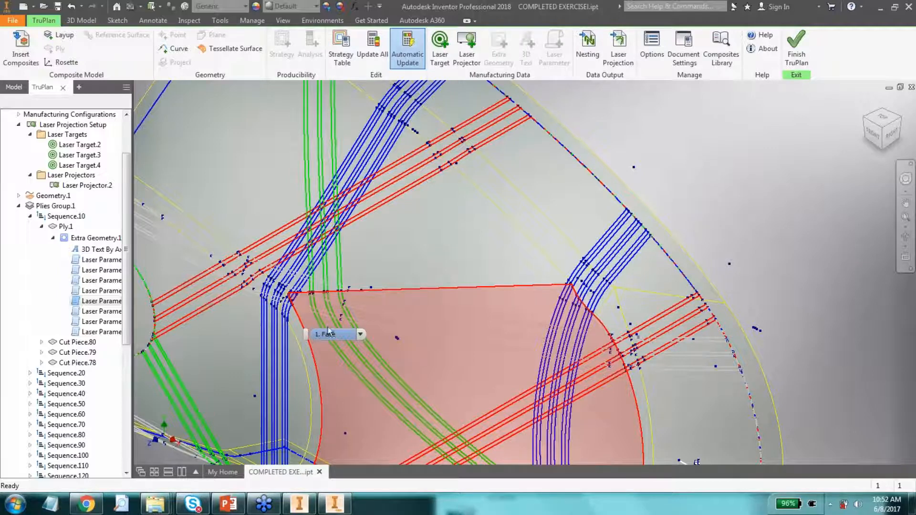
pyautogui.scroll(-3, 373, 285)
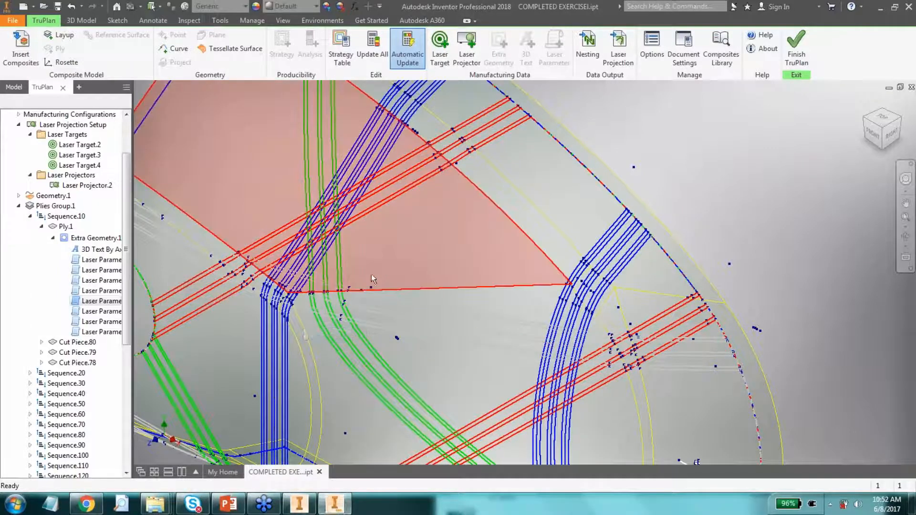
pyautogui.scroll(-3, 373, 279)
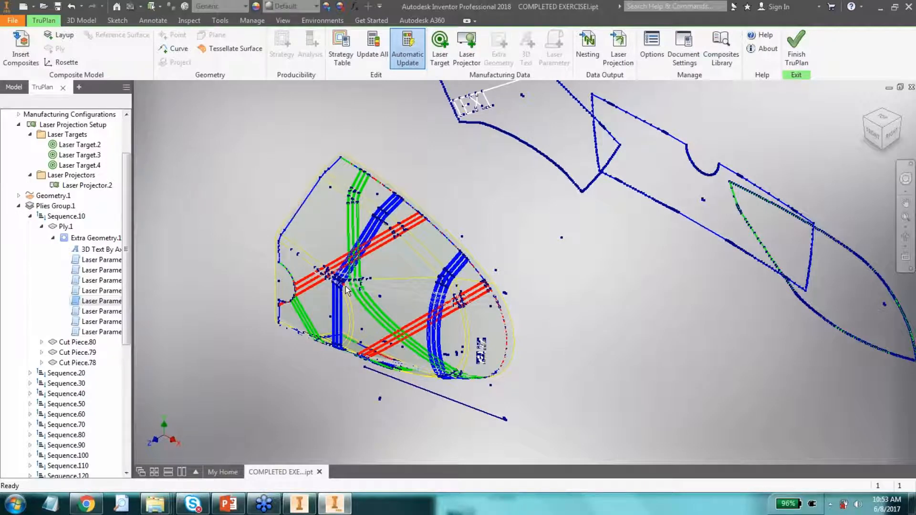
pyautogui.moveTo(346, 291)
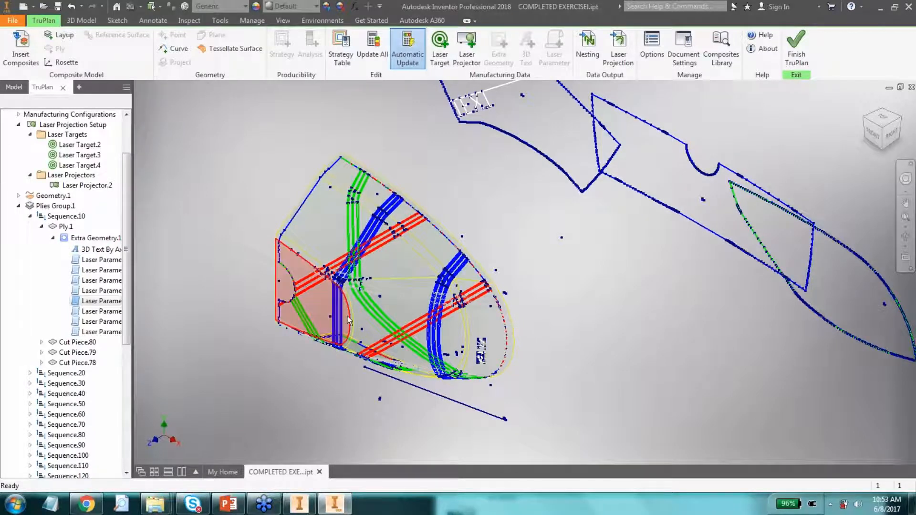
pyautogui.moveTo(347, 317)
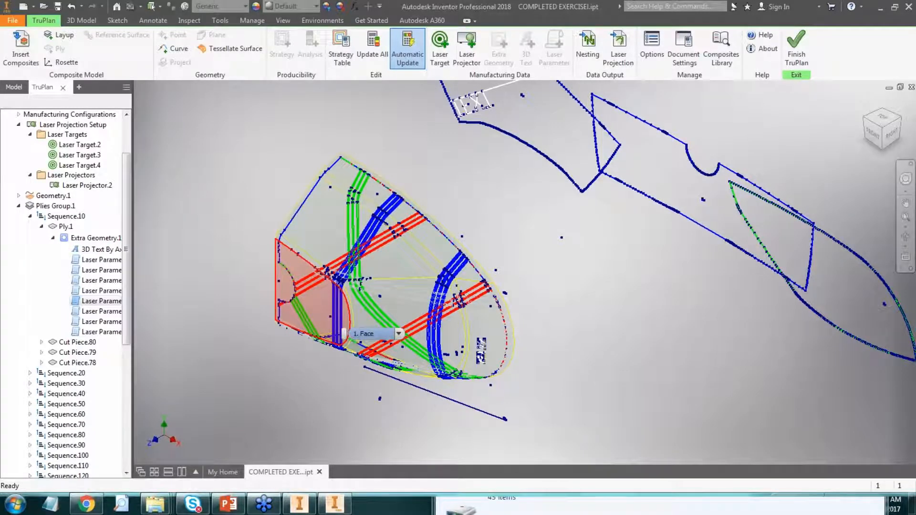